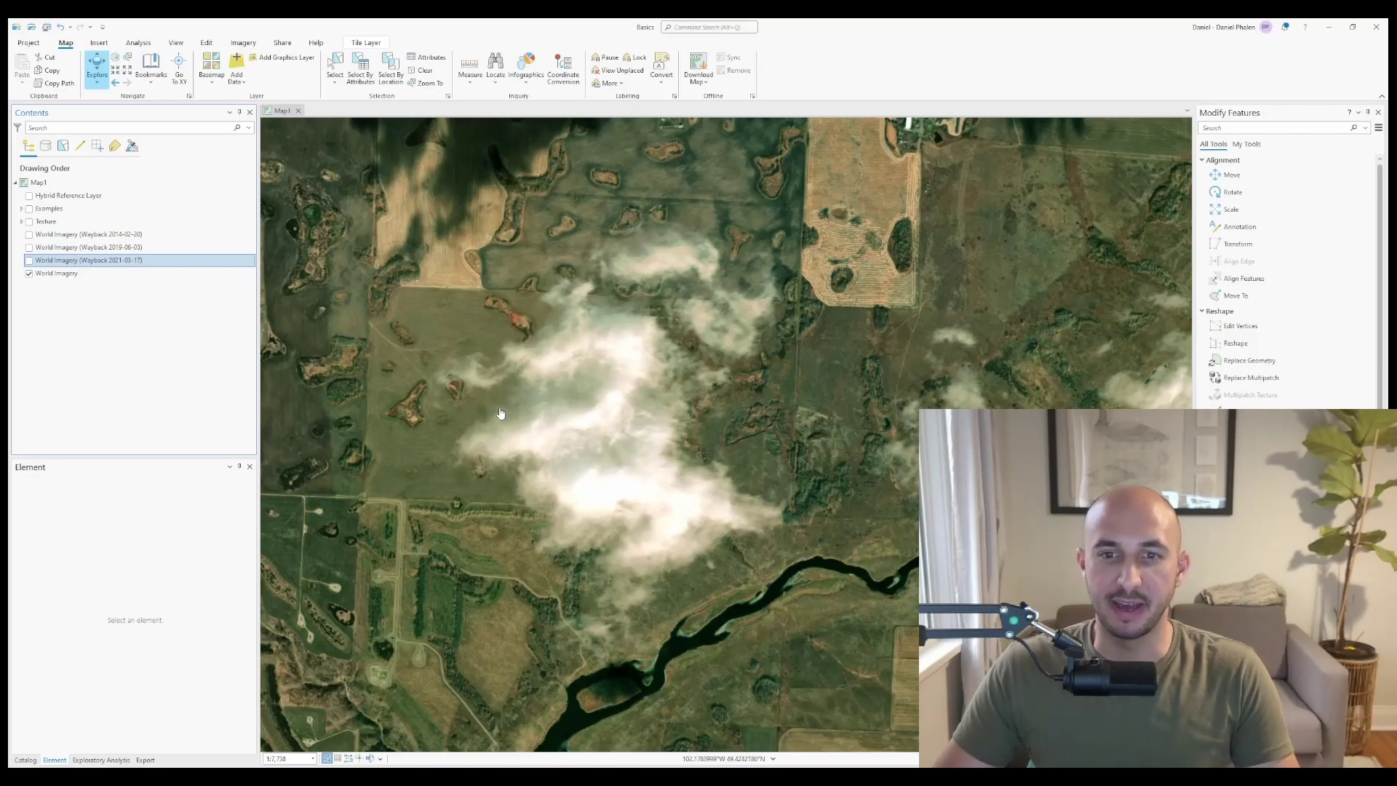
Turn on the World Imagery (Wayback 2021-03-17) layer in the Contents pane.
click(29, 260)
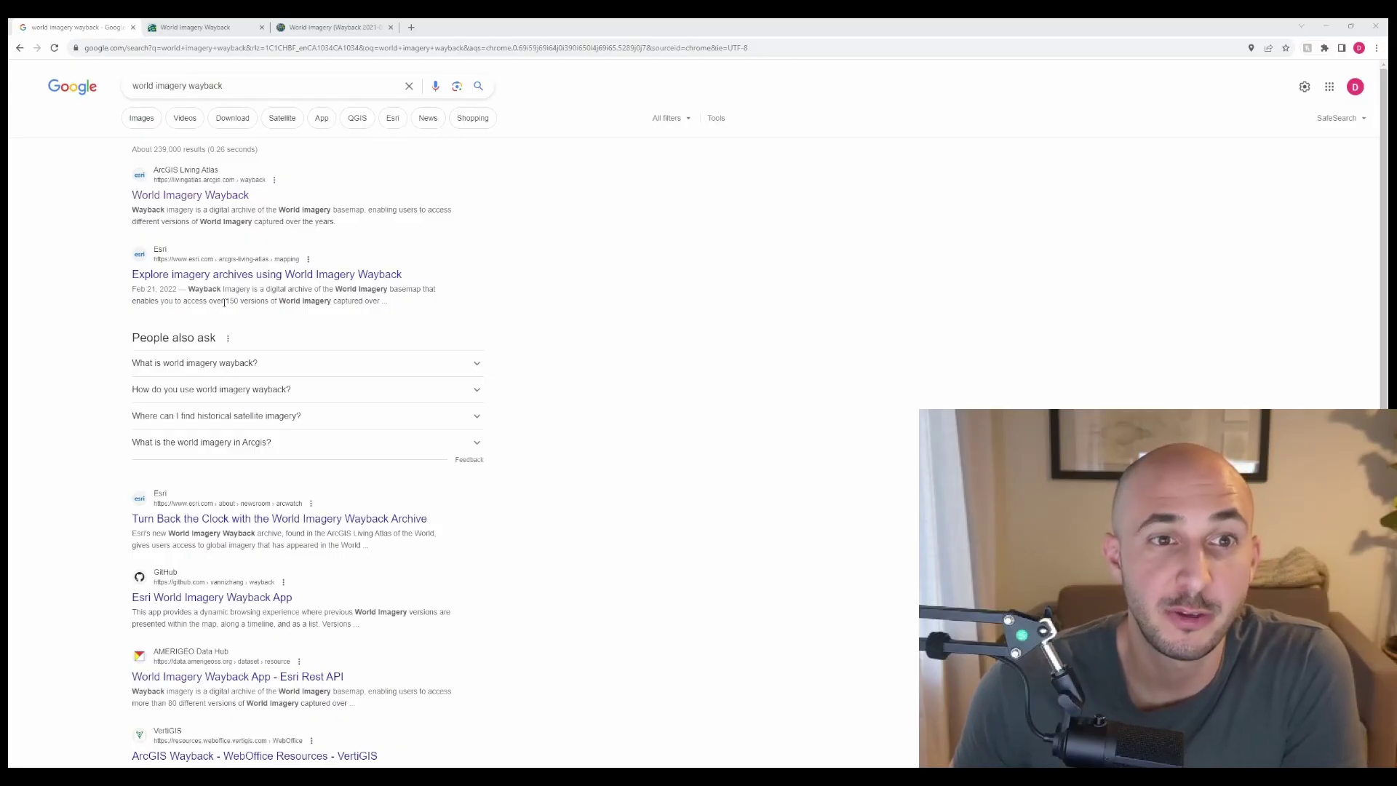
In World Imagery Wayback, filter to versions with local changes and browse to the snowy 2014-02-20 release.
click(188, 196)
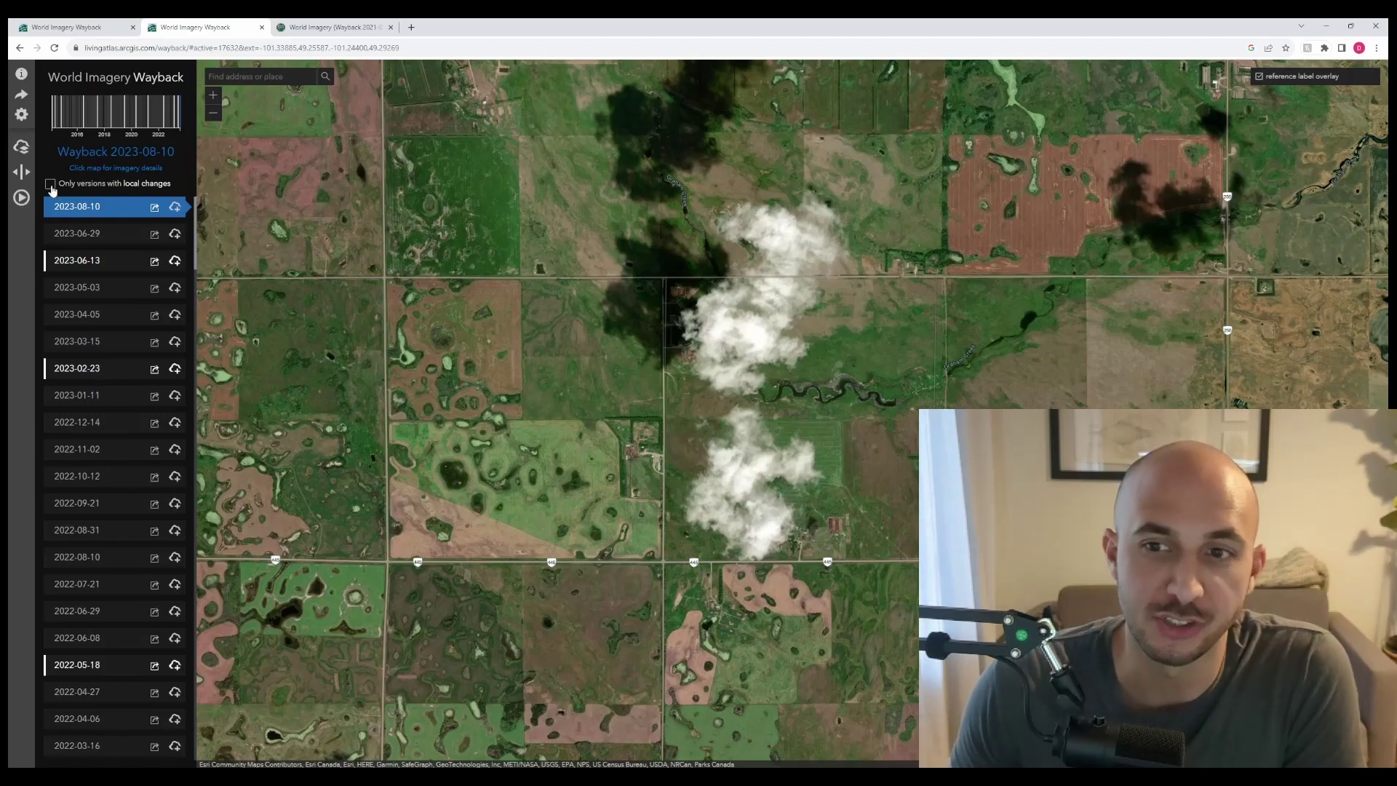
click(51, 185)
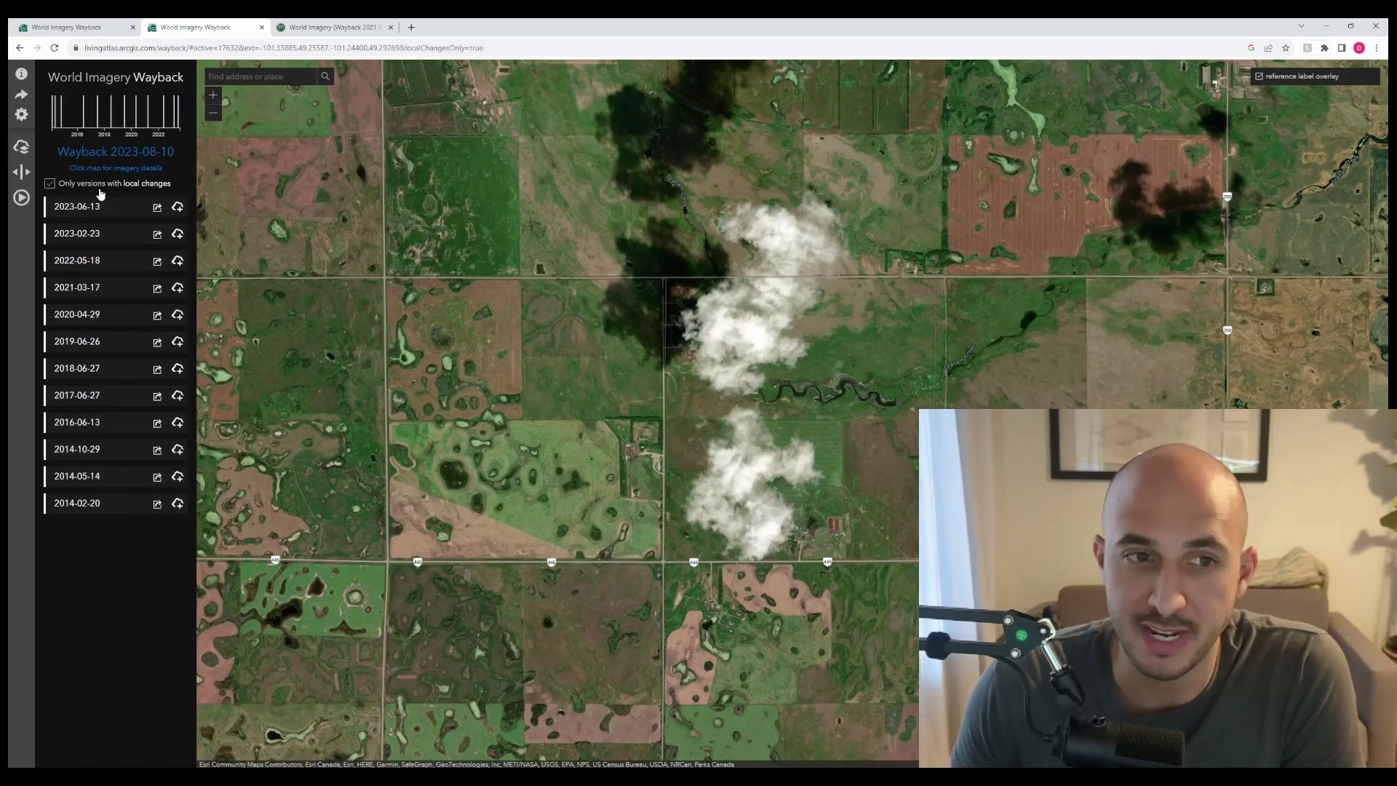
click(97, 288)
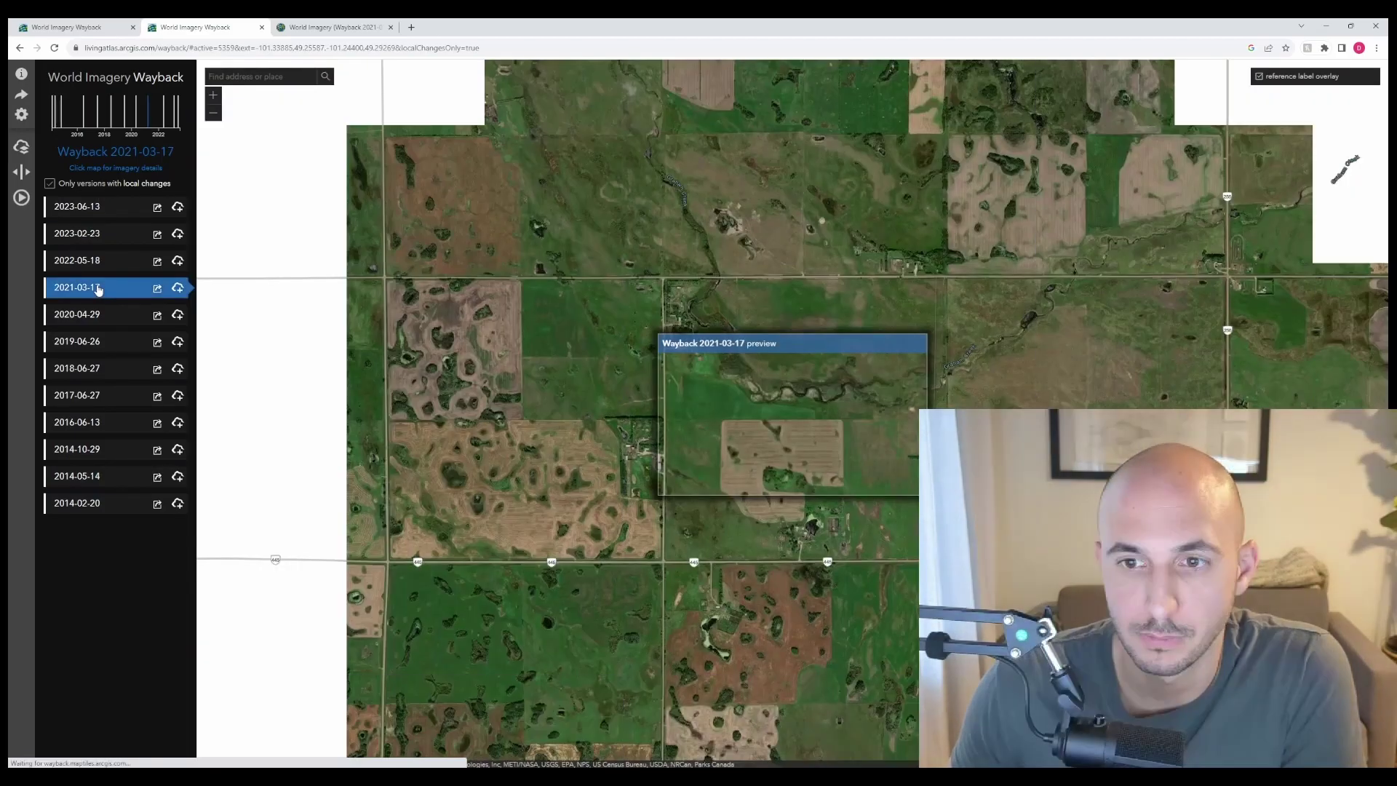
click(95, 379)
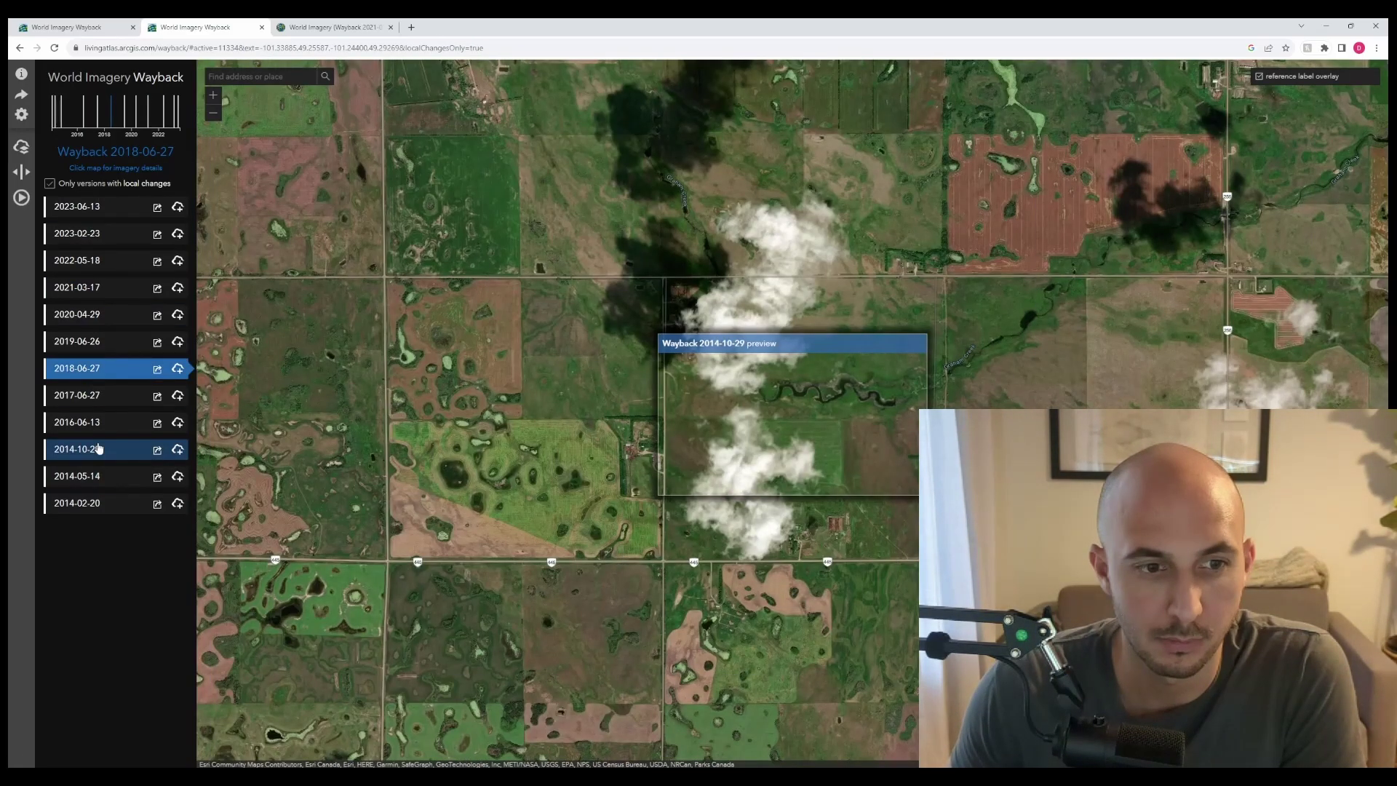
click(100, 449)
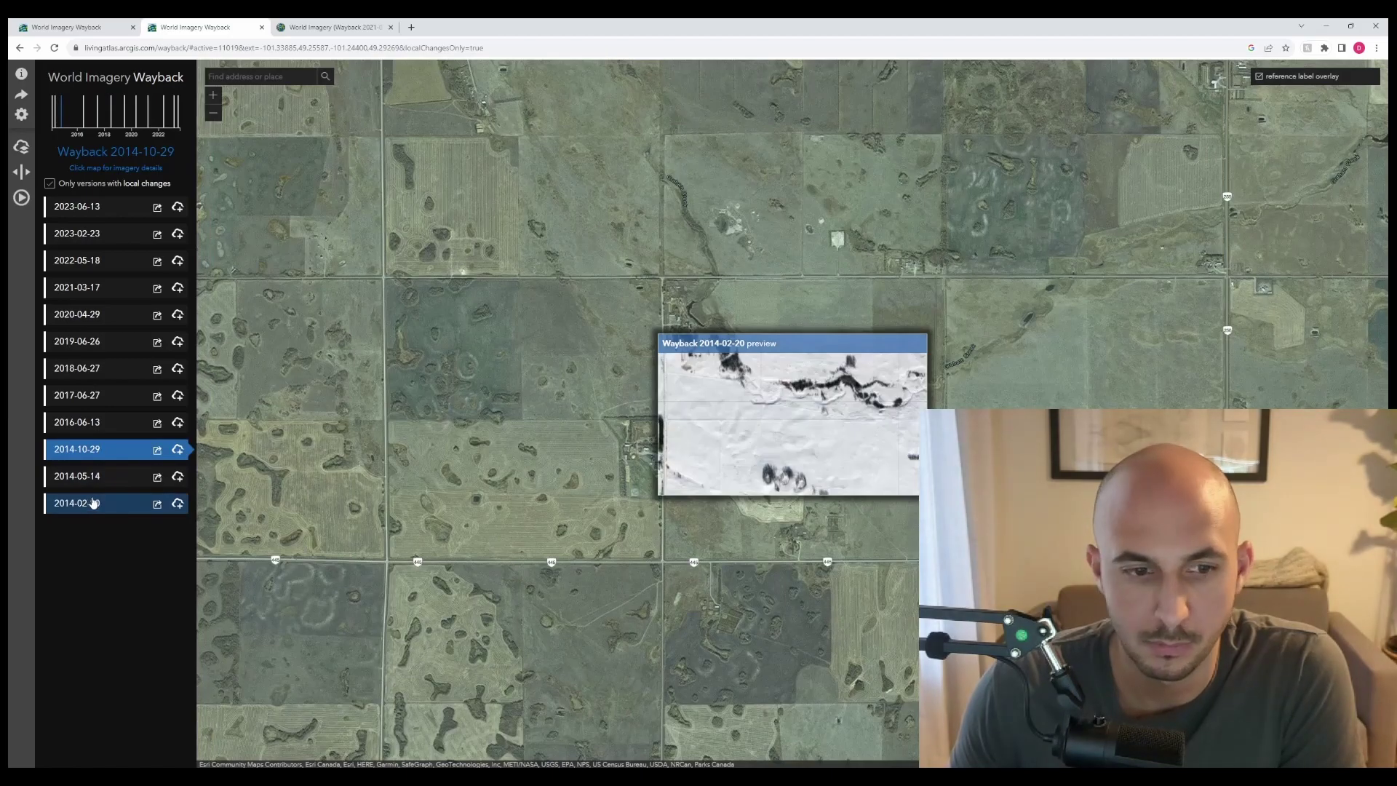
click(93, 502)
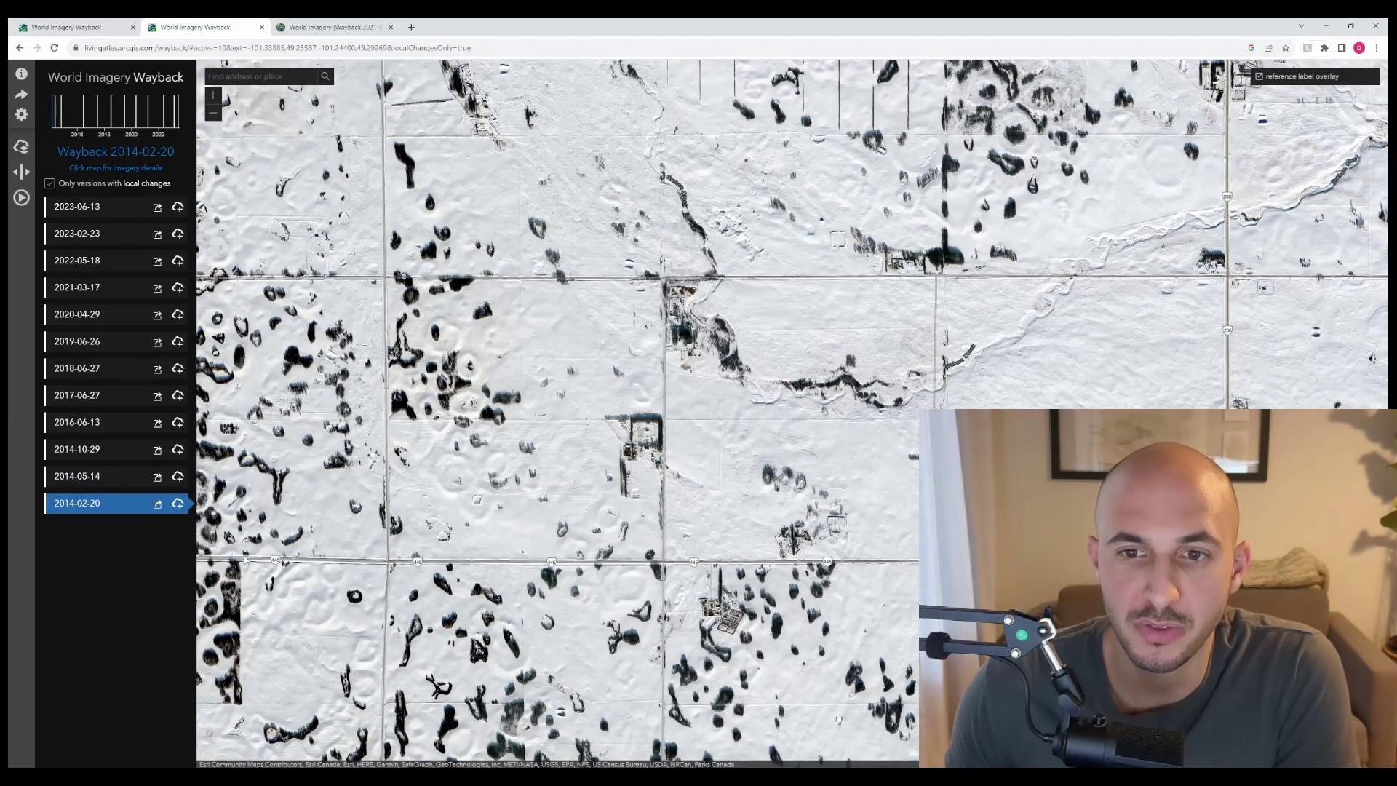
Open the 2014-02-20 release's item details page and select its URL.
mouse_move(159, 506)
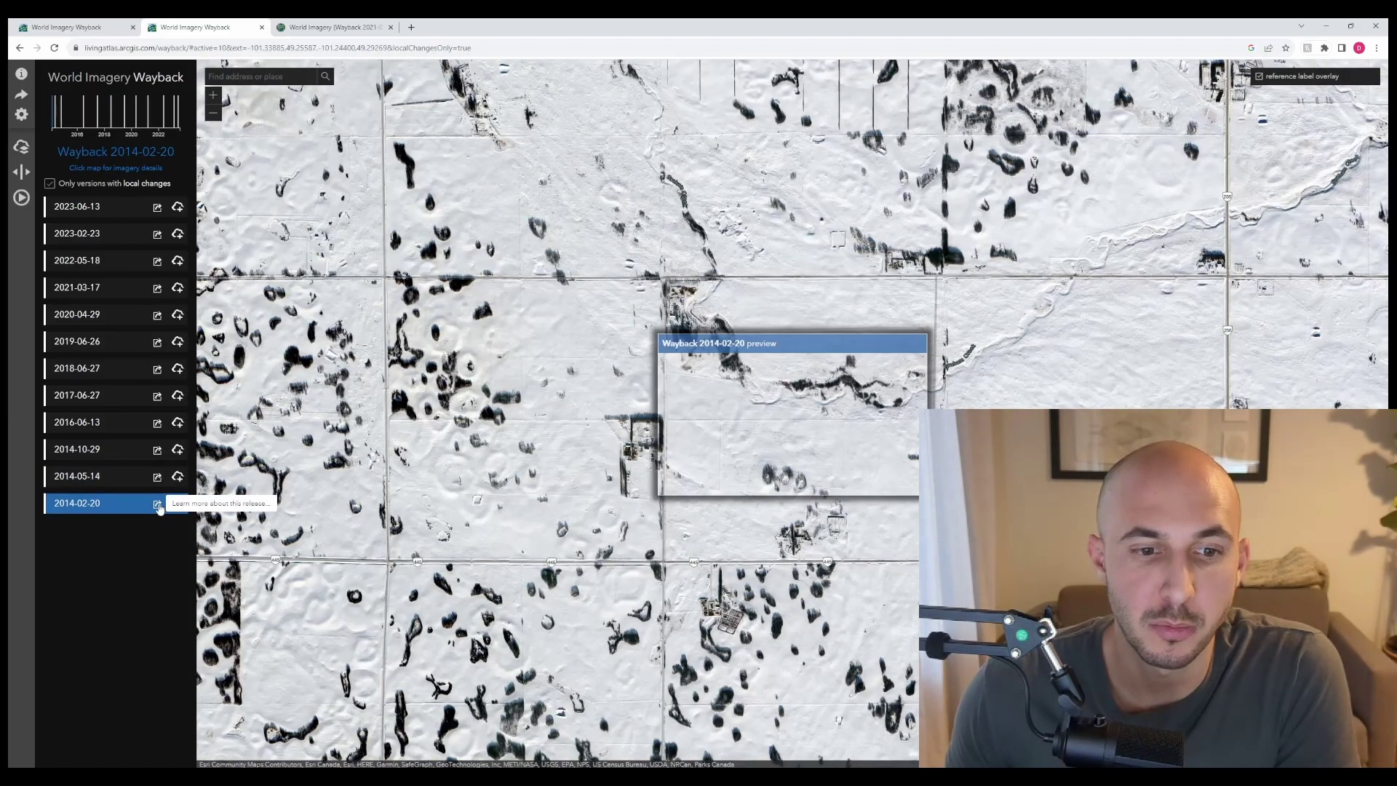
click(158, 505)
click(352, 48)
key(ctrl+c)
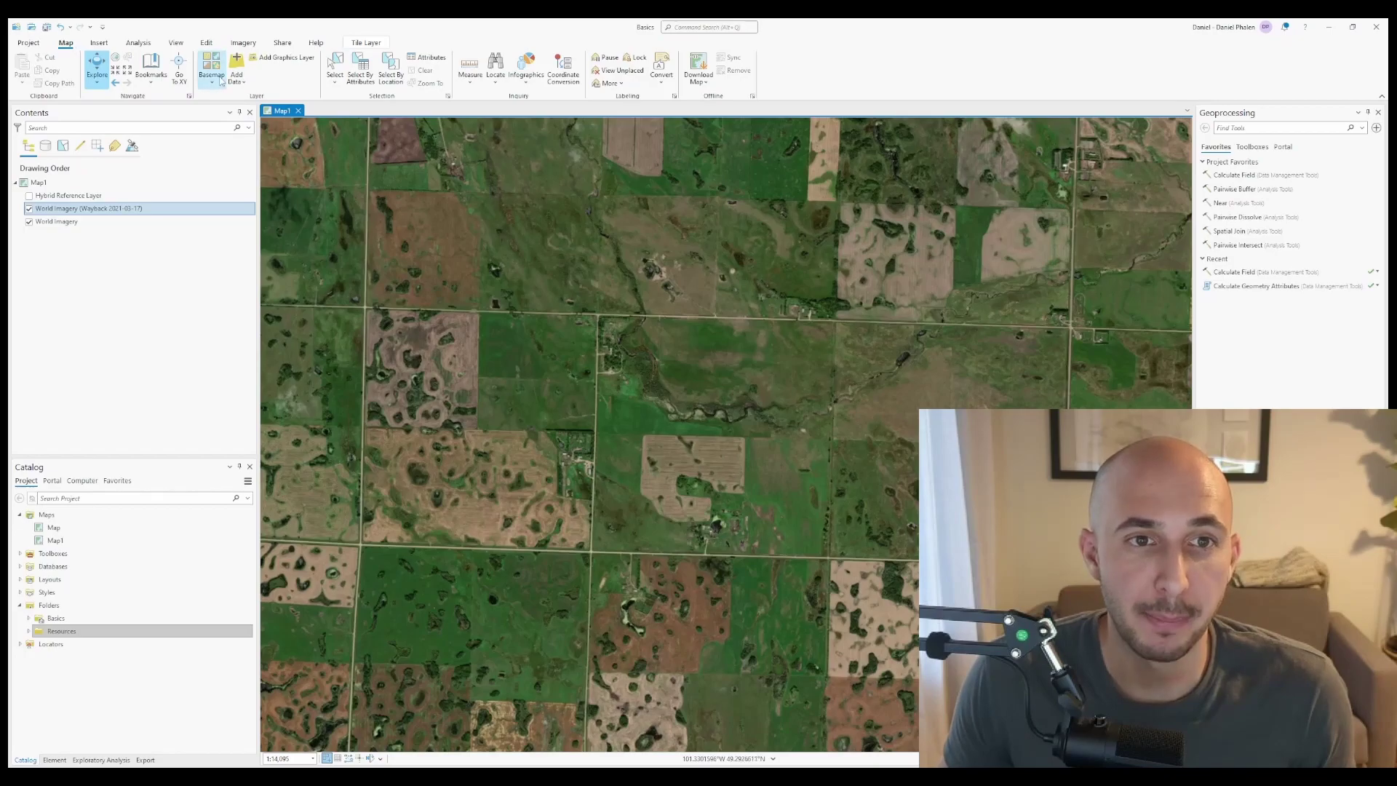
Add the World Imagery (Wayback 2014-02-20) layer by pasting its item URL into Data From Path.
click(235, 80)
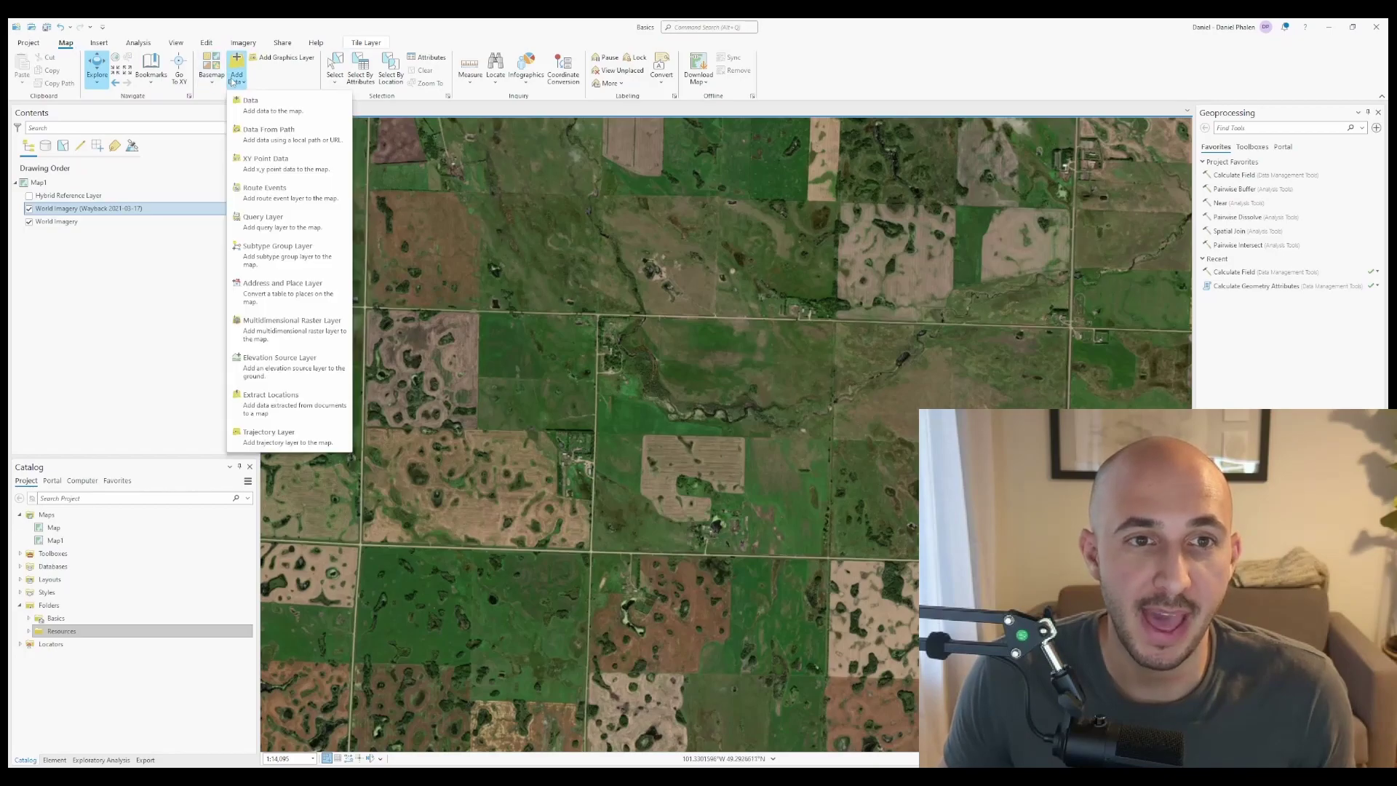
click(302, 145)
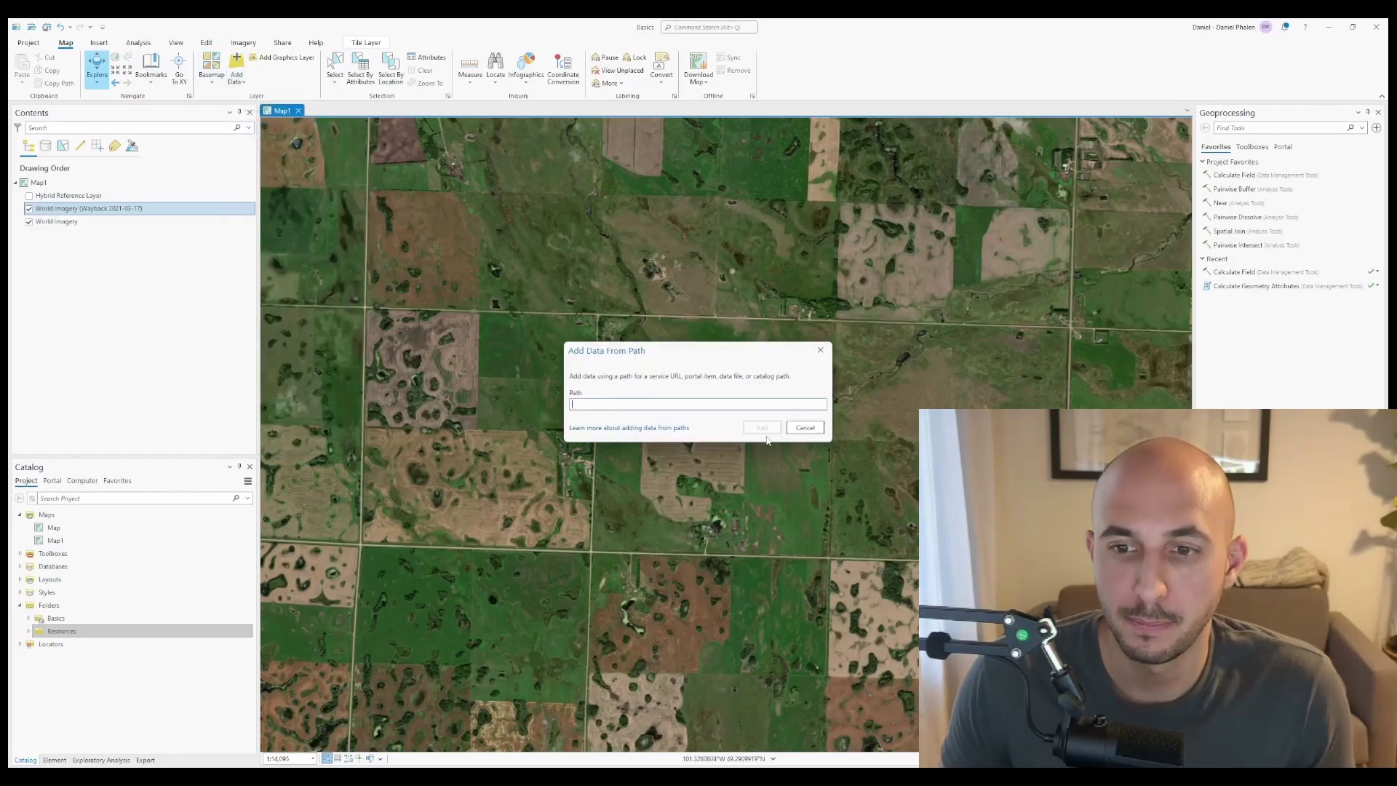
key(ctrl+v)
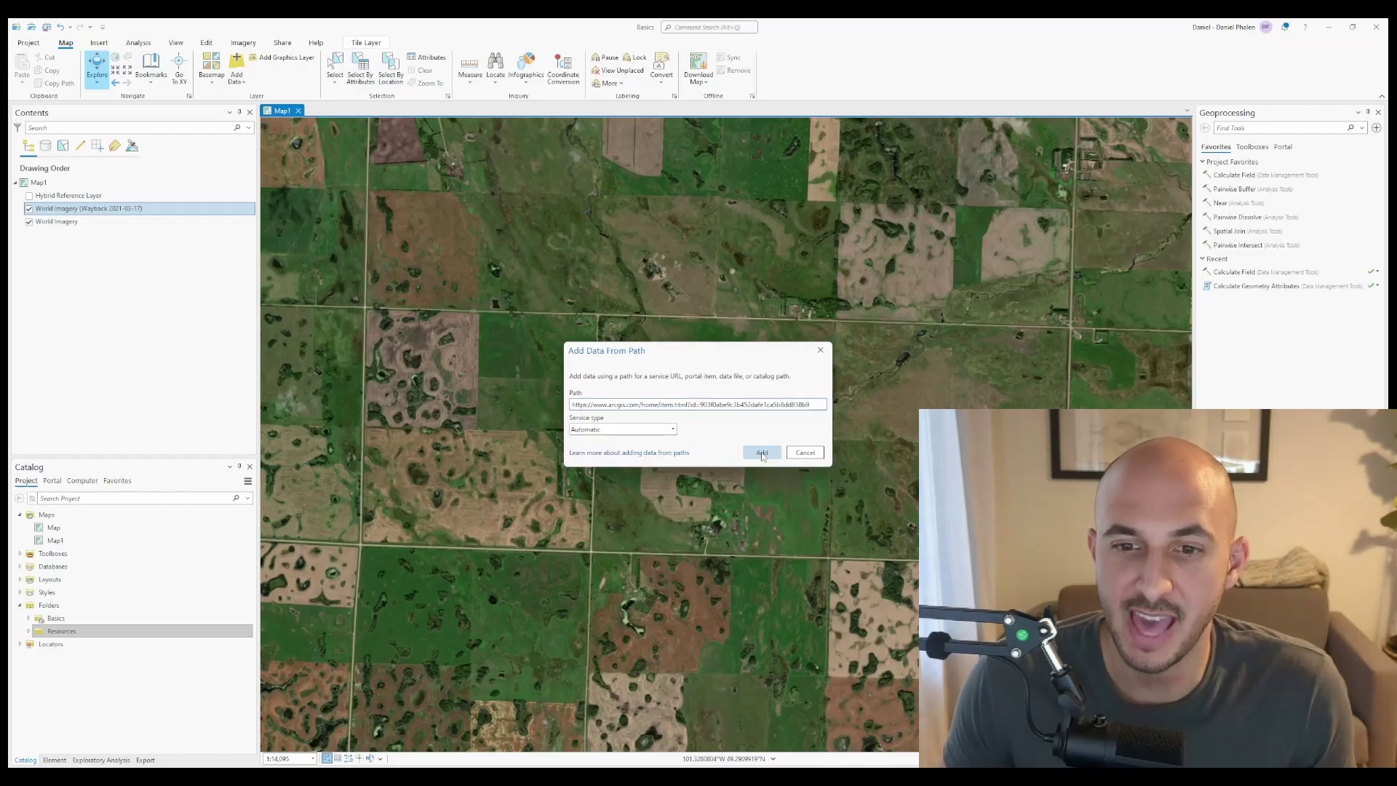
click(761, 453)
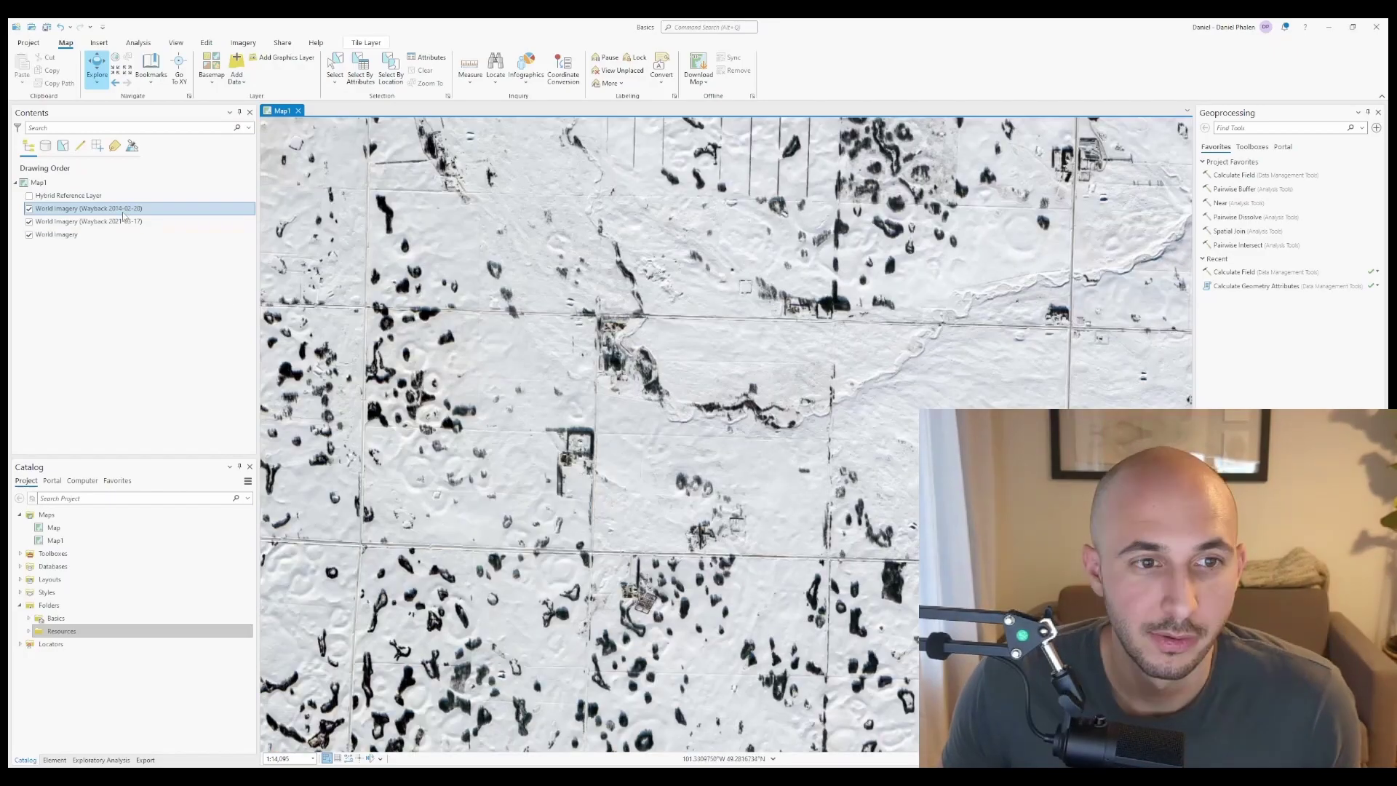
Preview the 2014-02-20 layer, then hide both the 2014-02-20 and 2021-03-17 Wayback layers.
scroll(590, 398, down, 5)
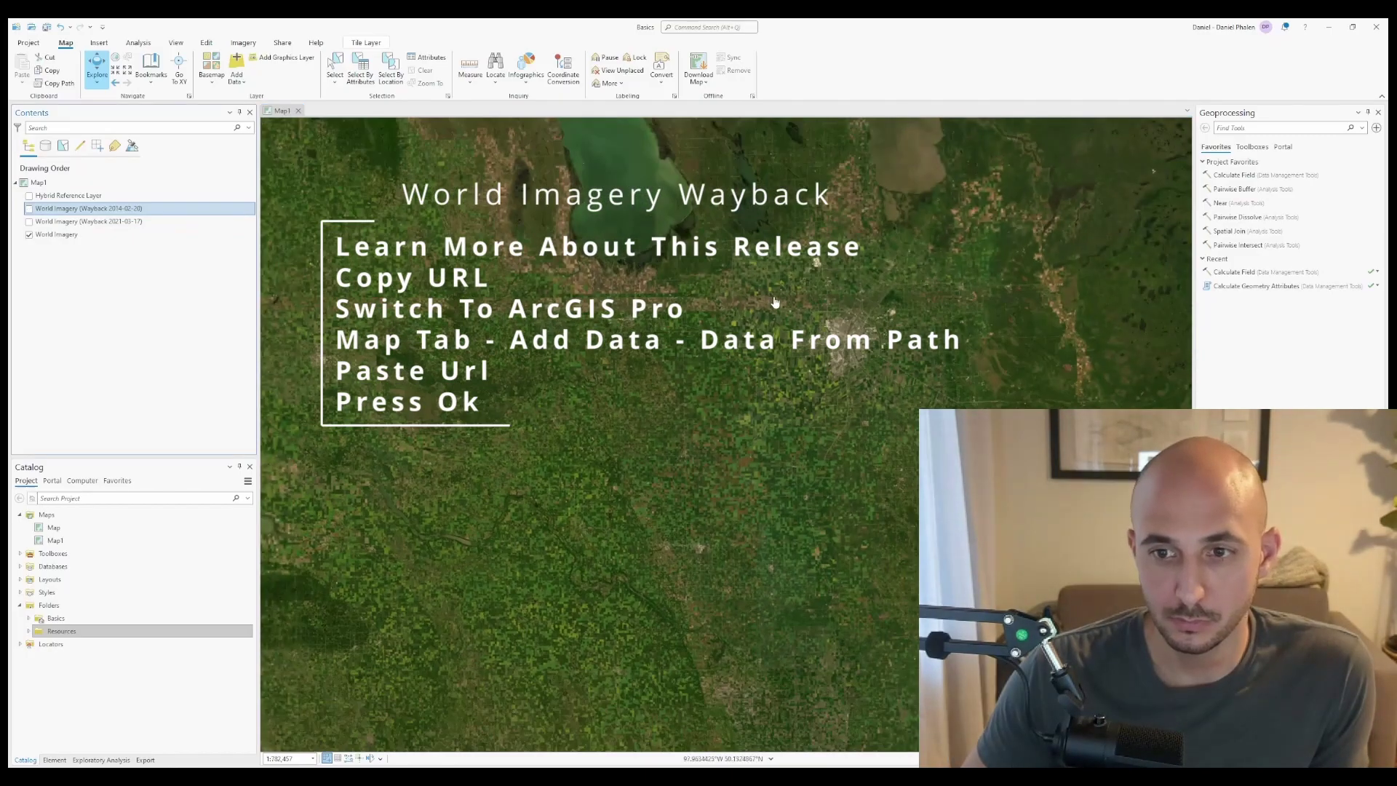
scroll(543, 402, up, 6)
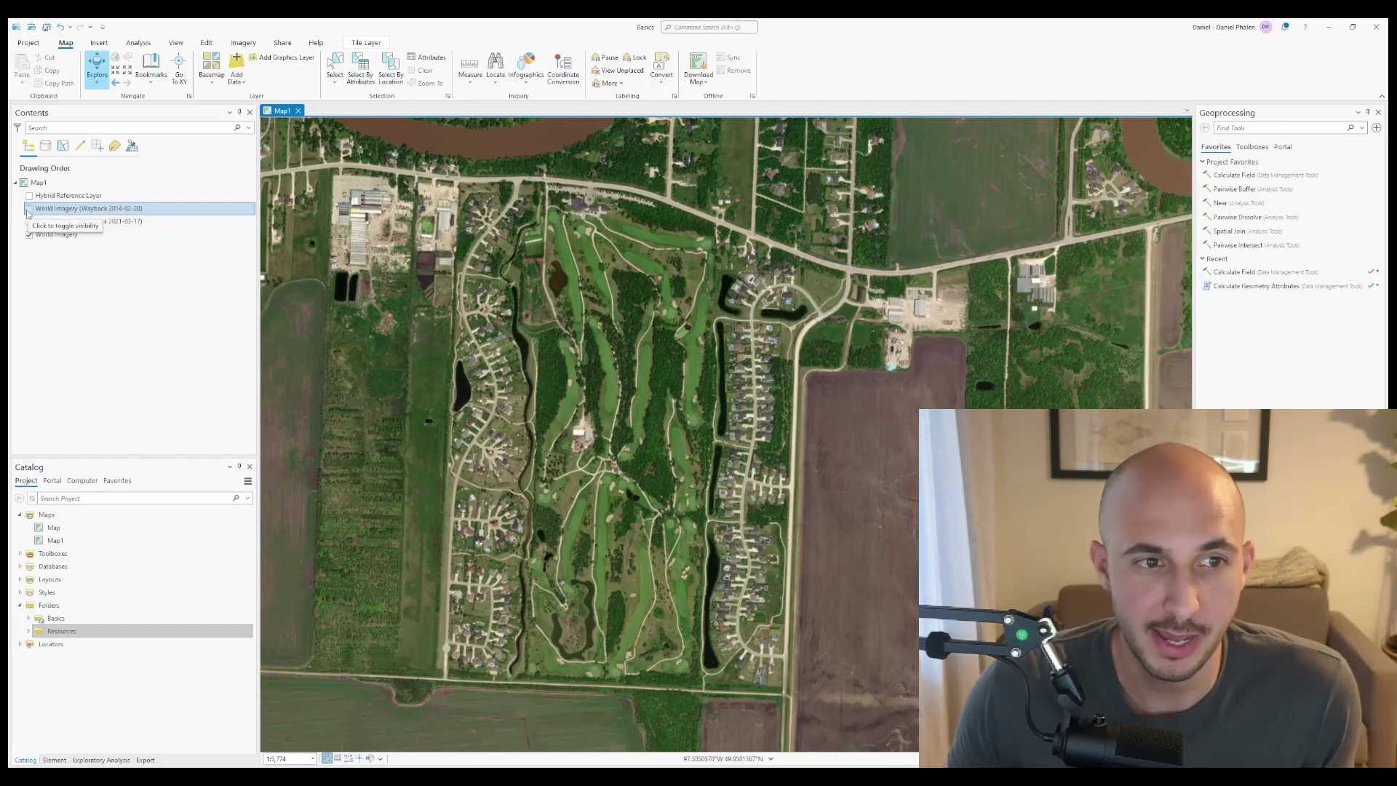
click(29, 209)
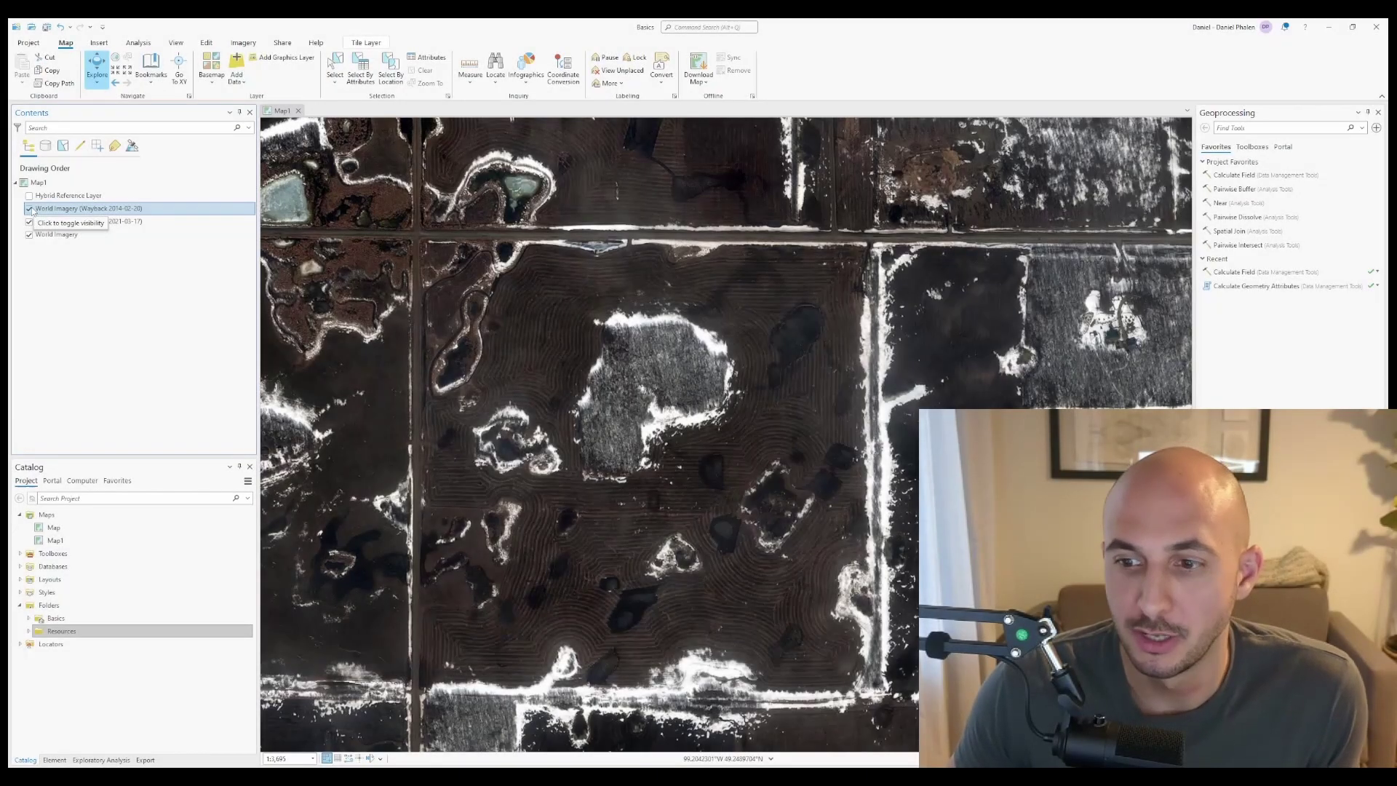
click(29, 209)
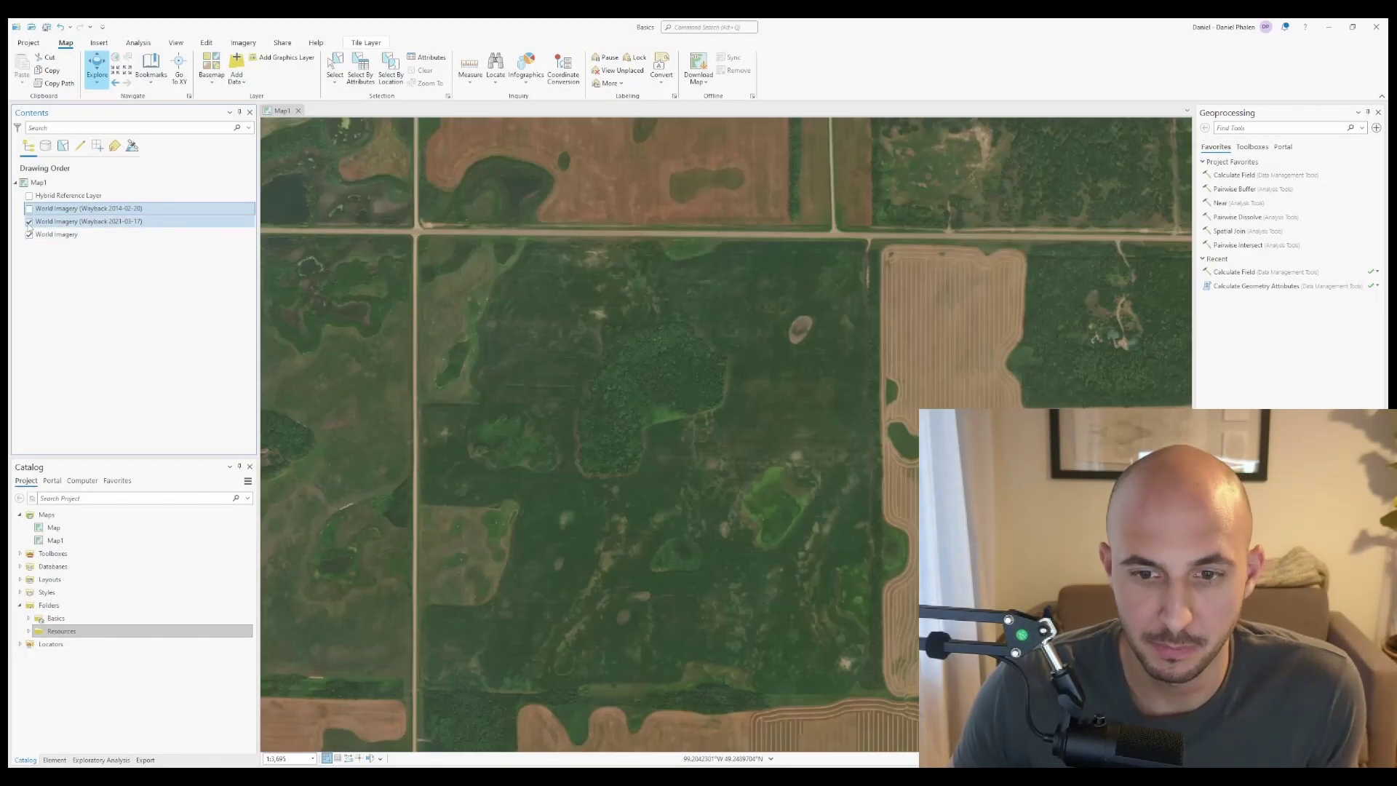
click(29, 222)
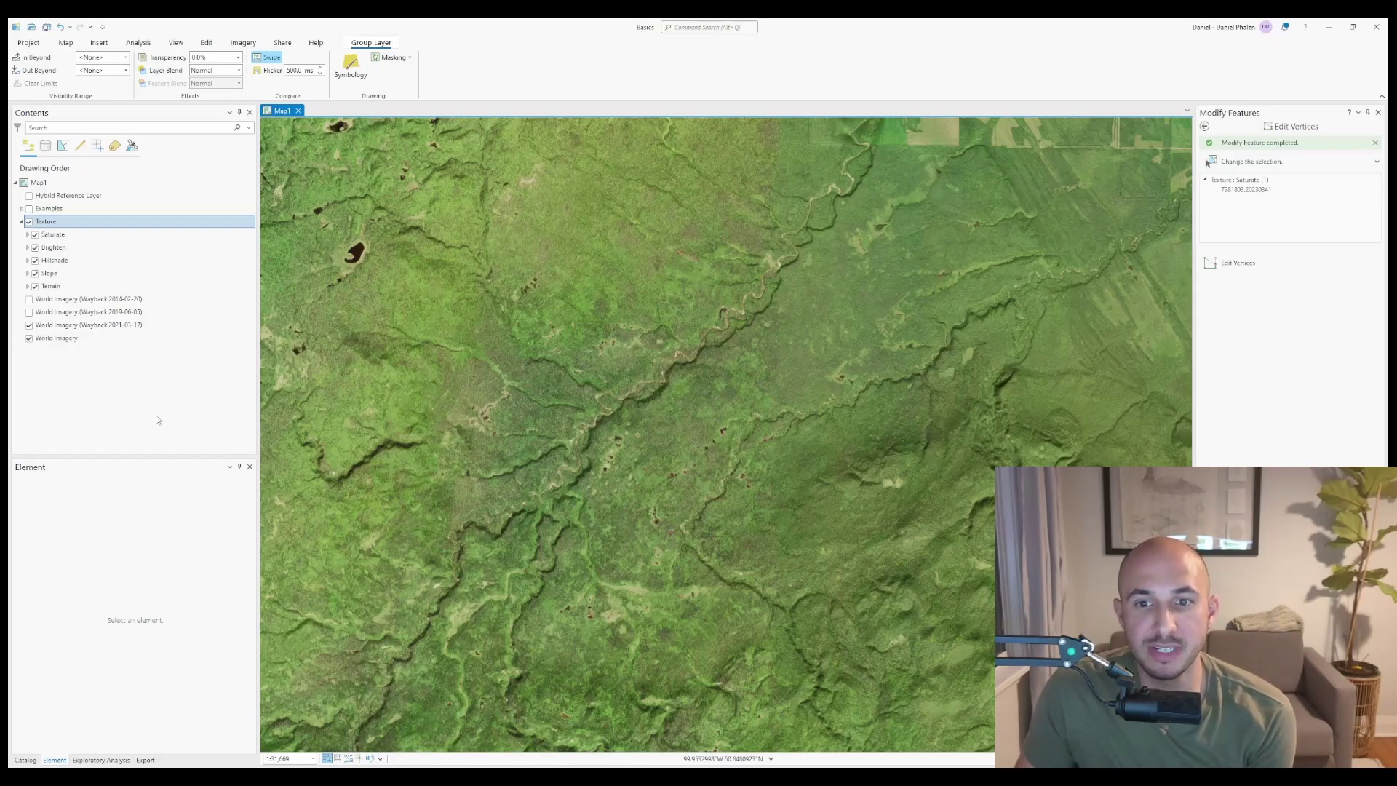
Switch off every Texture sublayer, then expand Brighten and turn only it back on.
ctrl+click(35, 235)
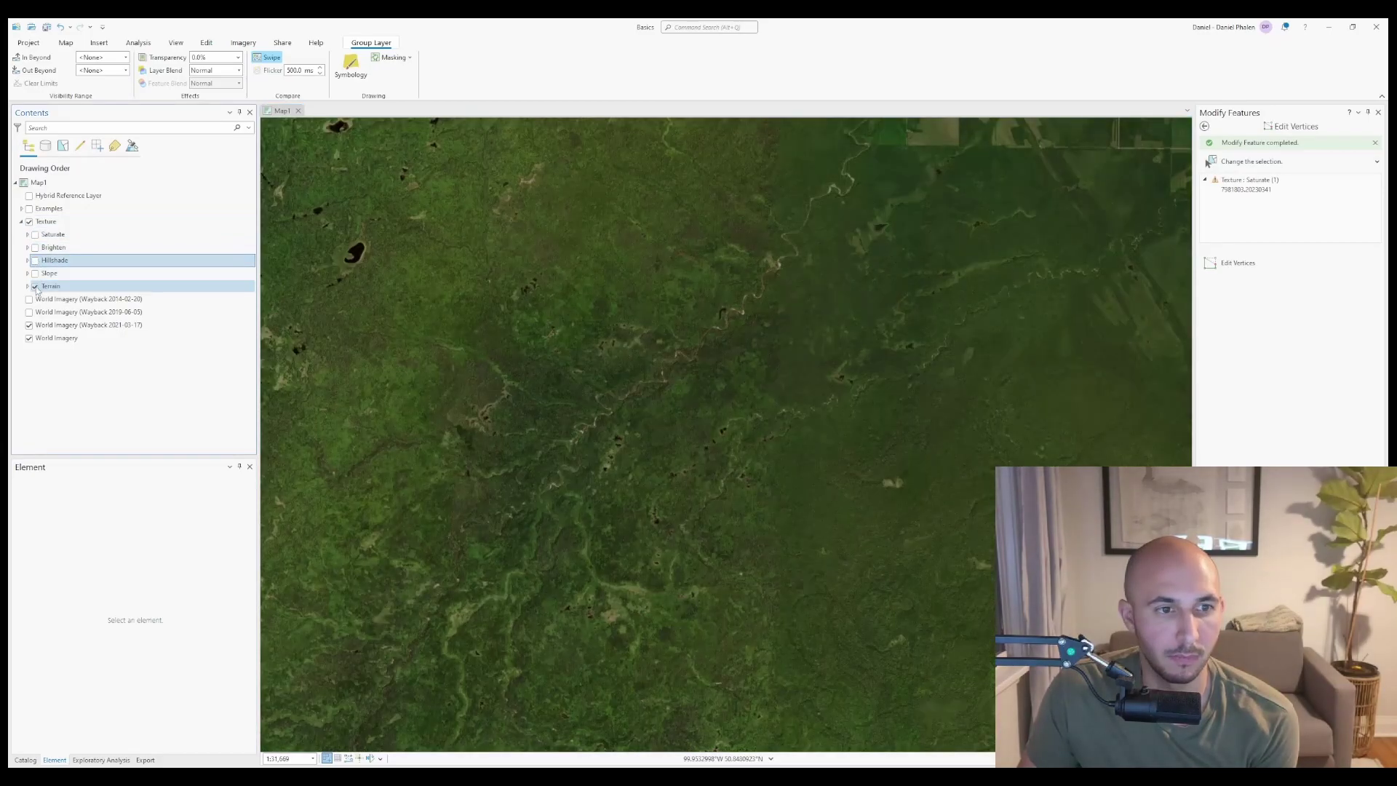
click(50, 249)
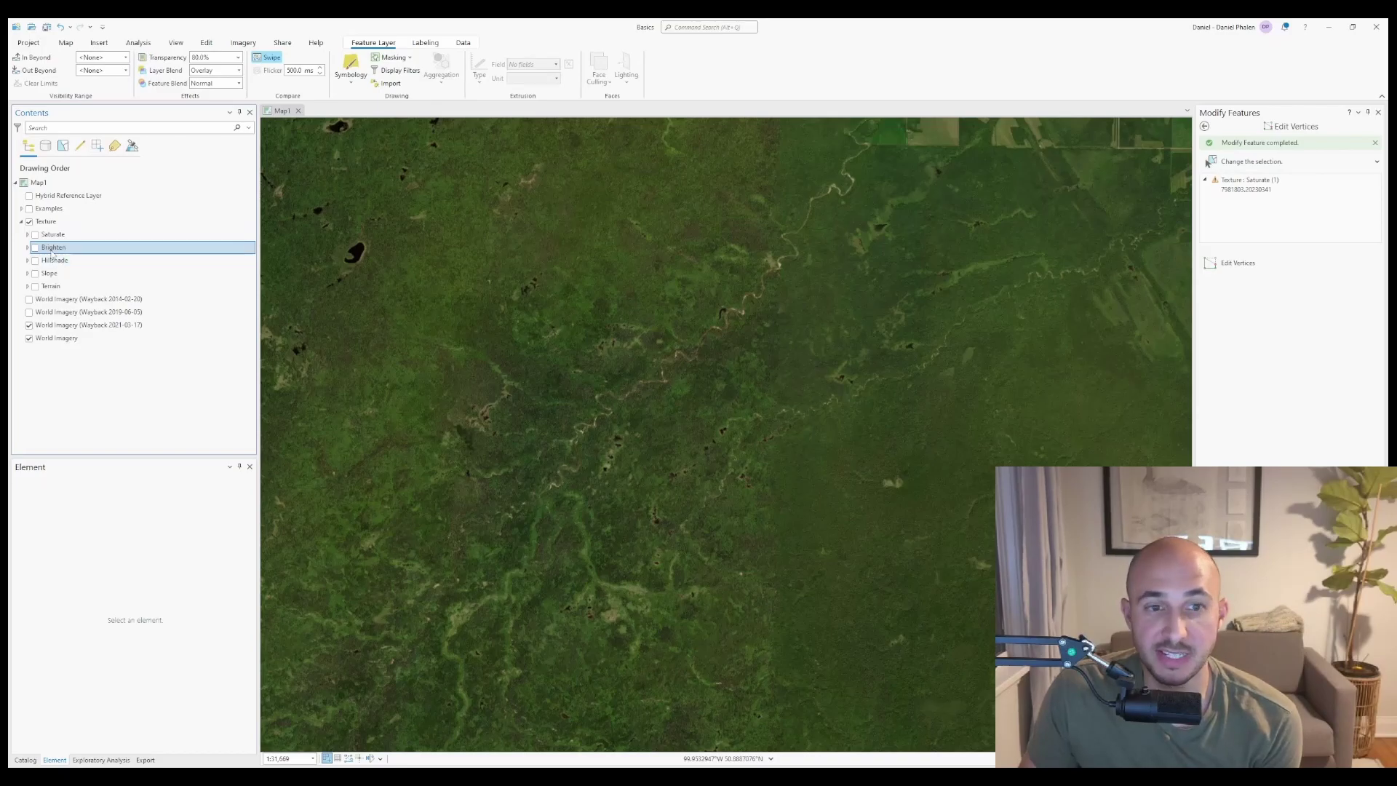
key(Right)
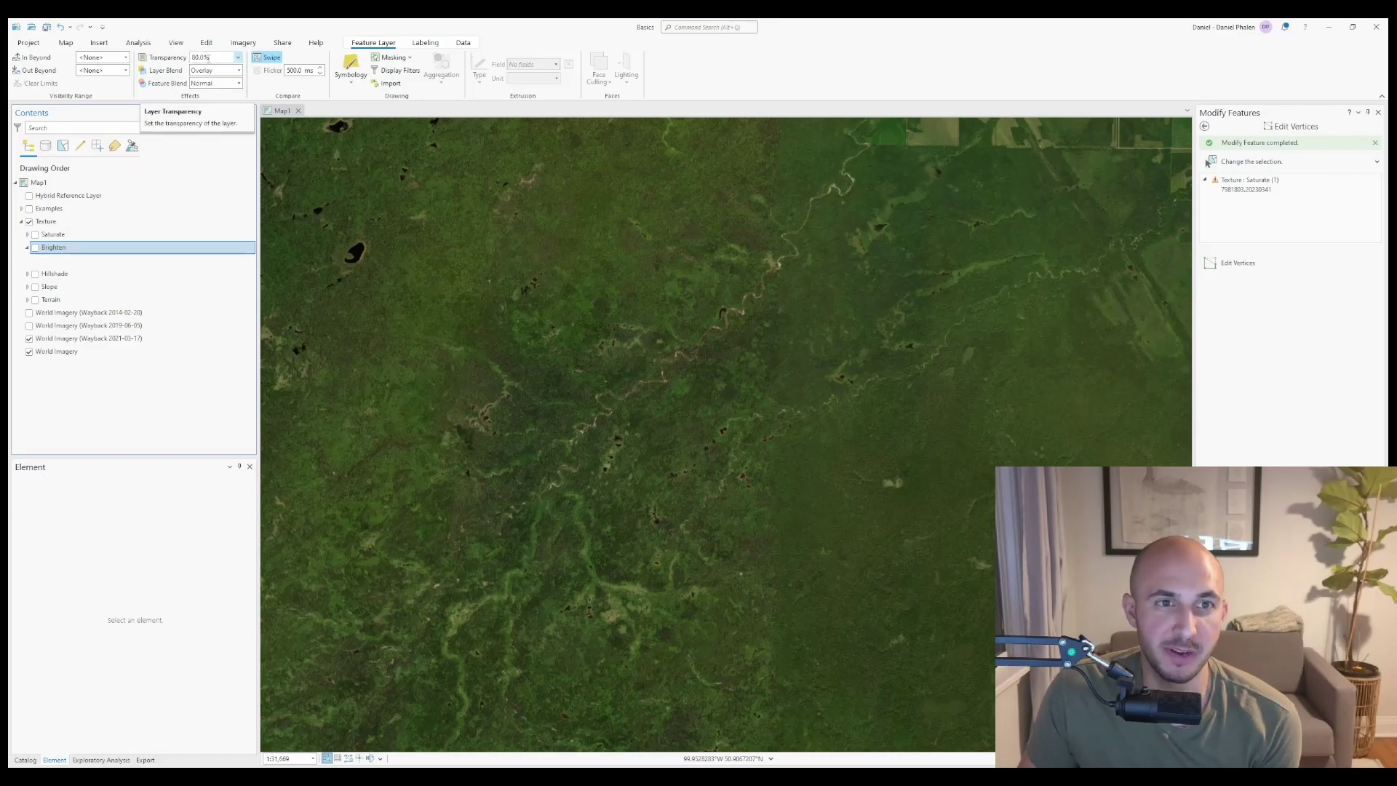
click(35, 247)
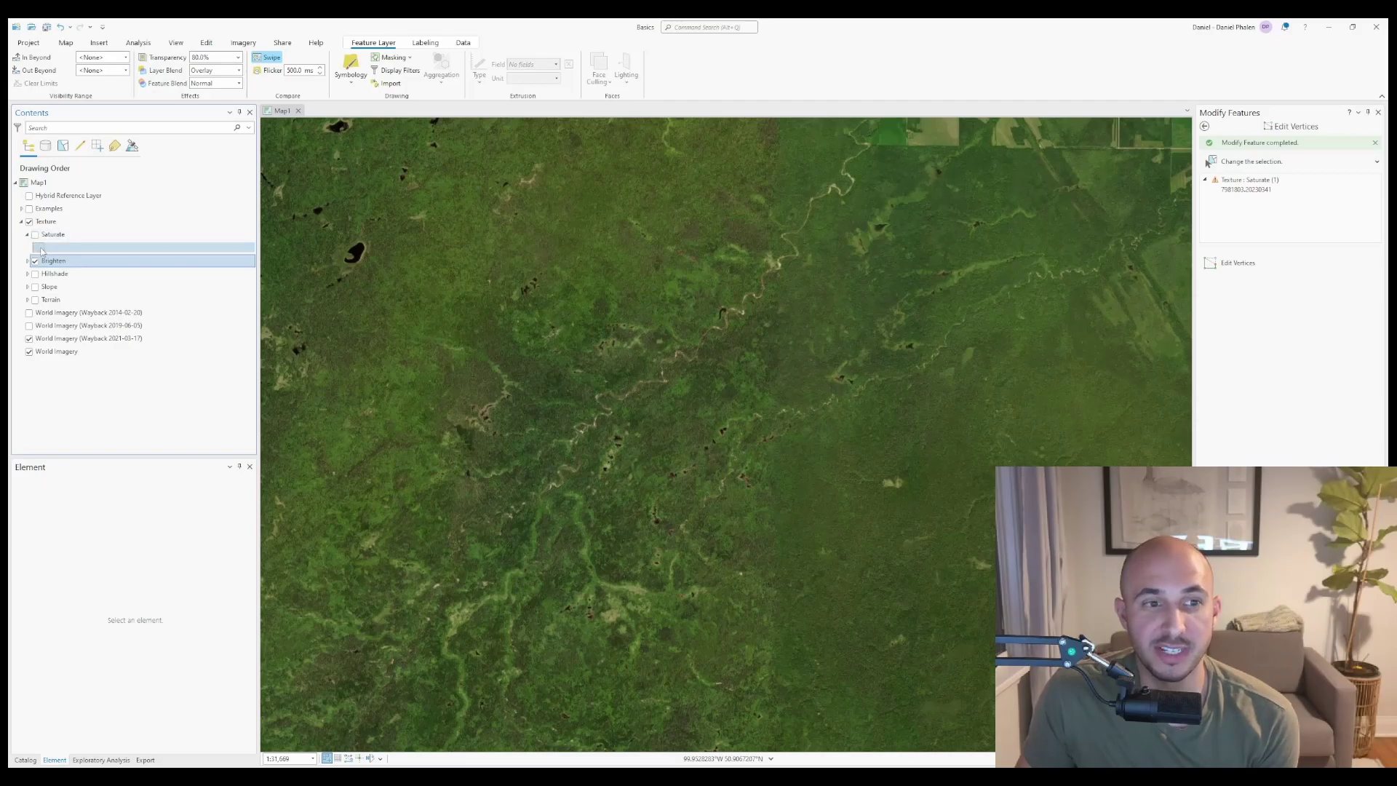
Give the Saturate layer Saturation blending, switch it on, and set its fill to Arctic White.
click(41, 248)
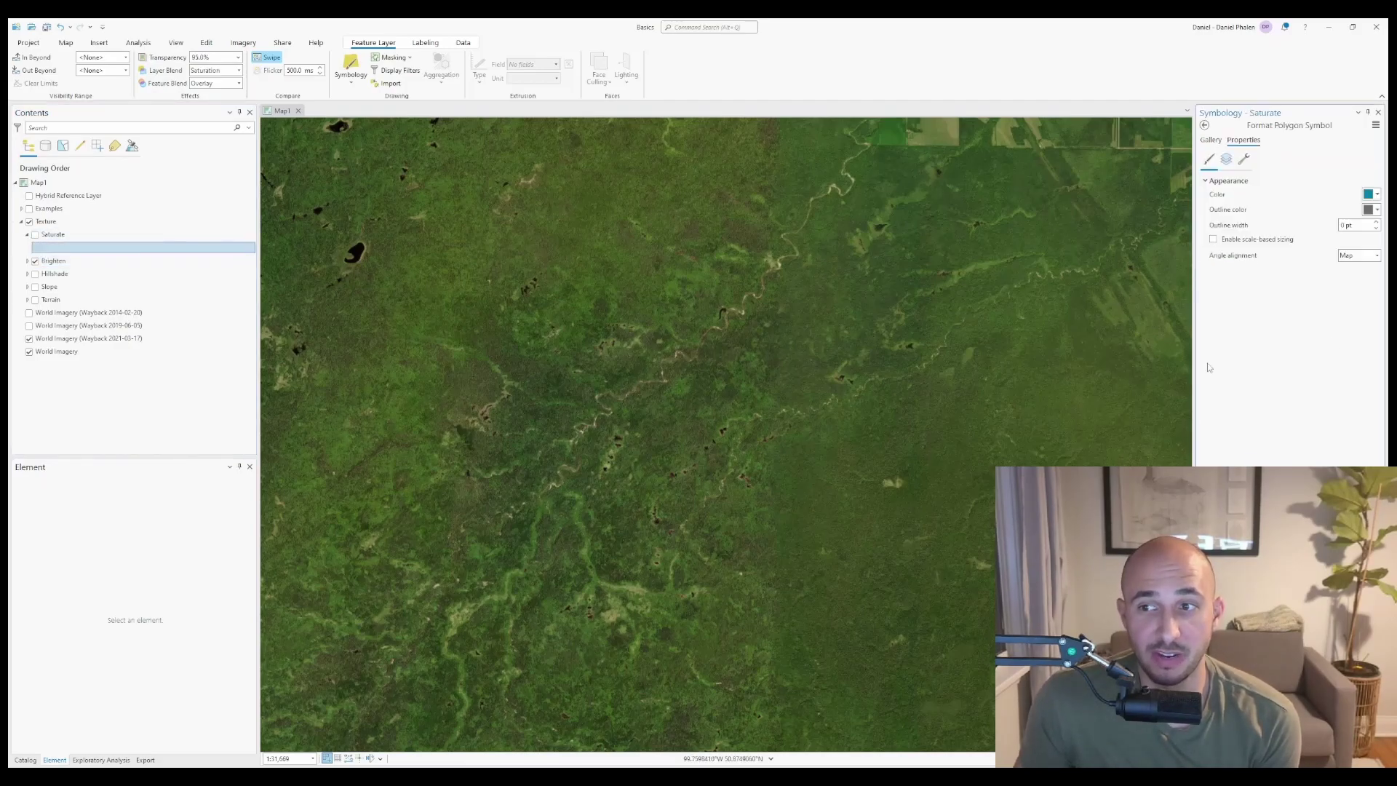
click(239, 69)
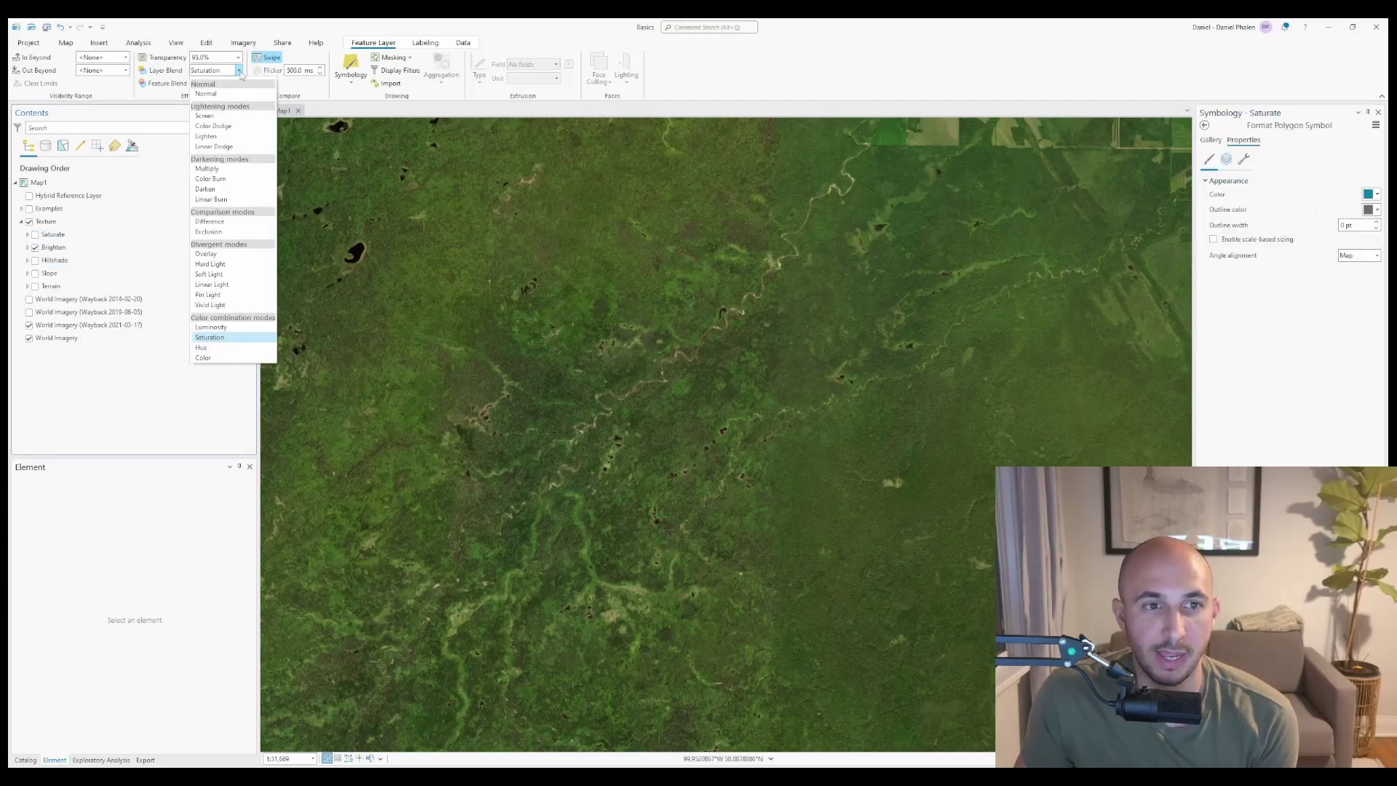
click(217, 58)
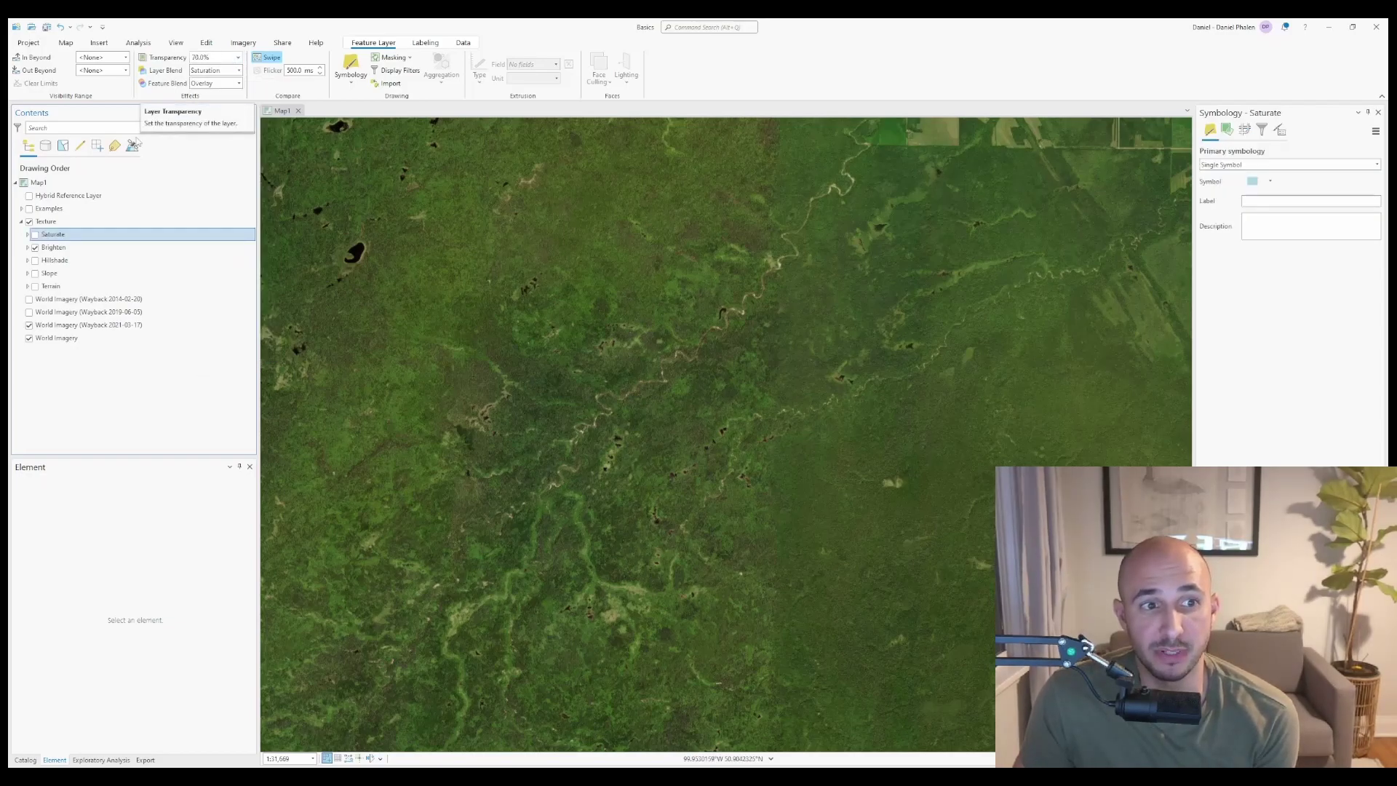
click(35, 234)
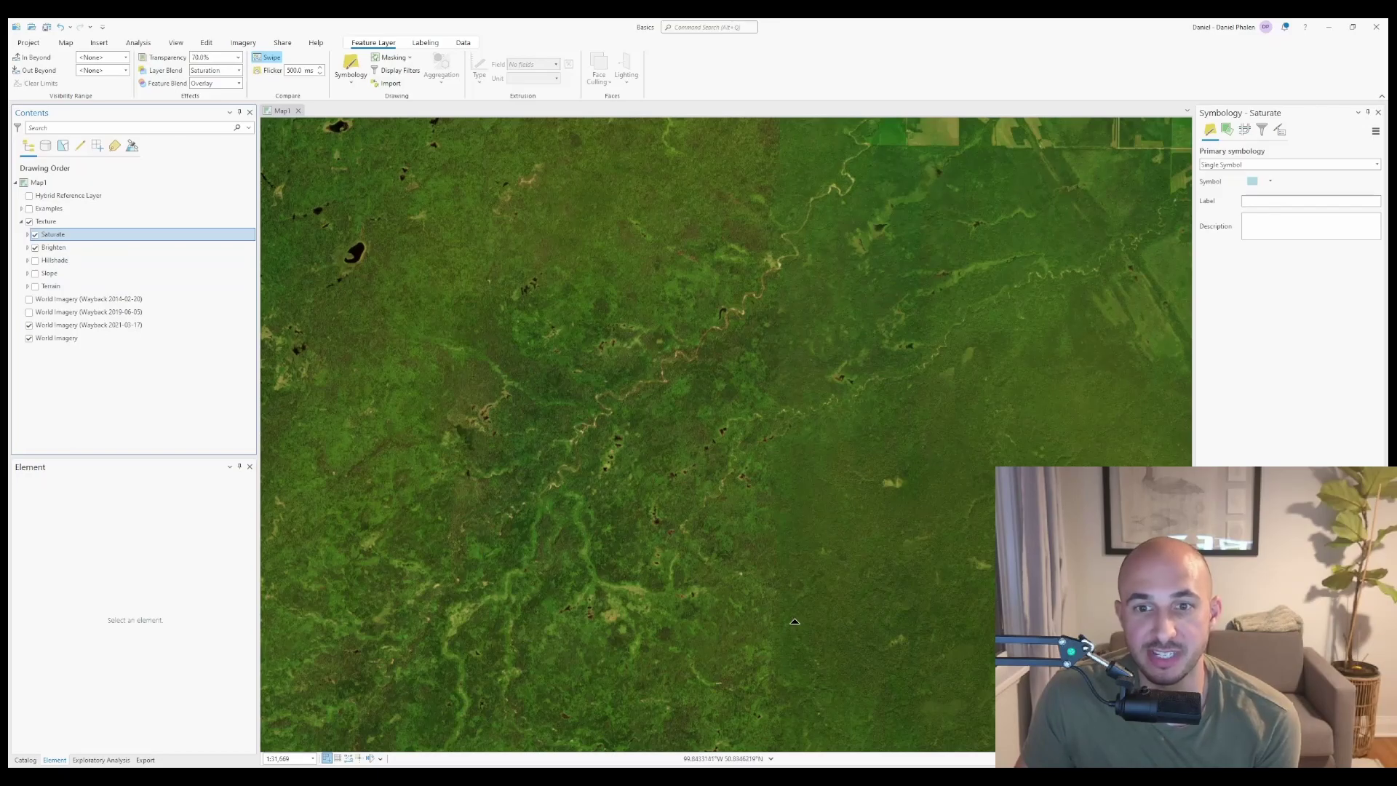
click(1253, 181)
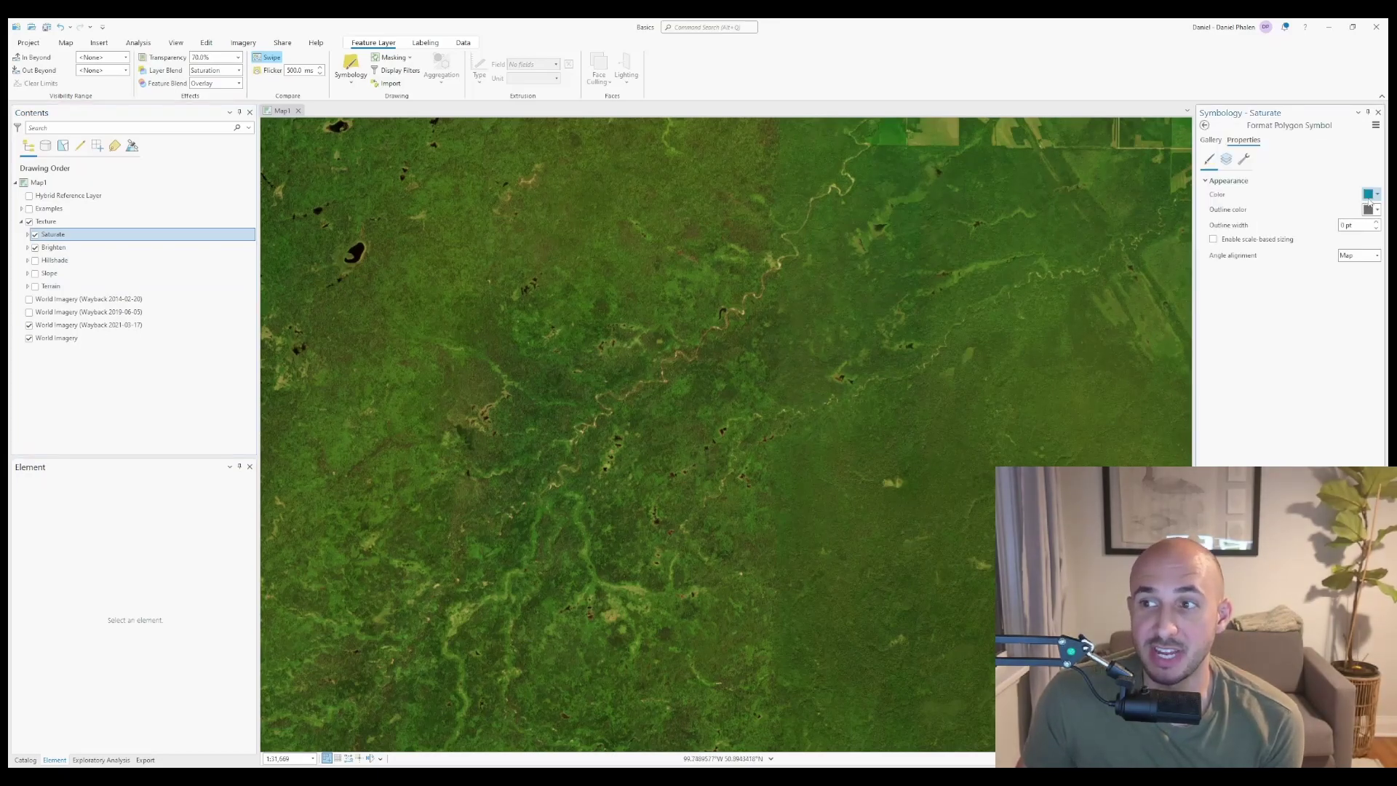
click(1371, 196)
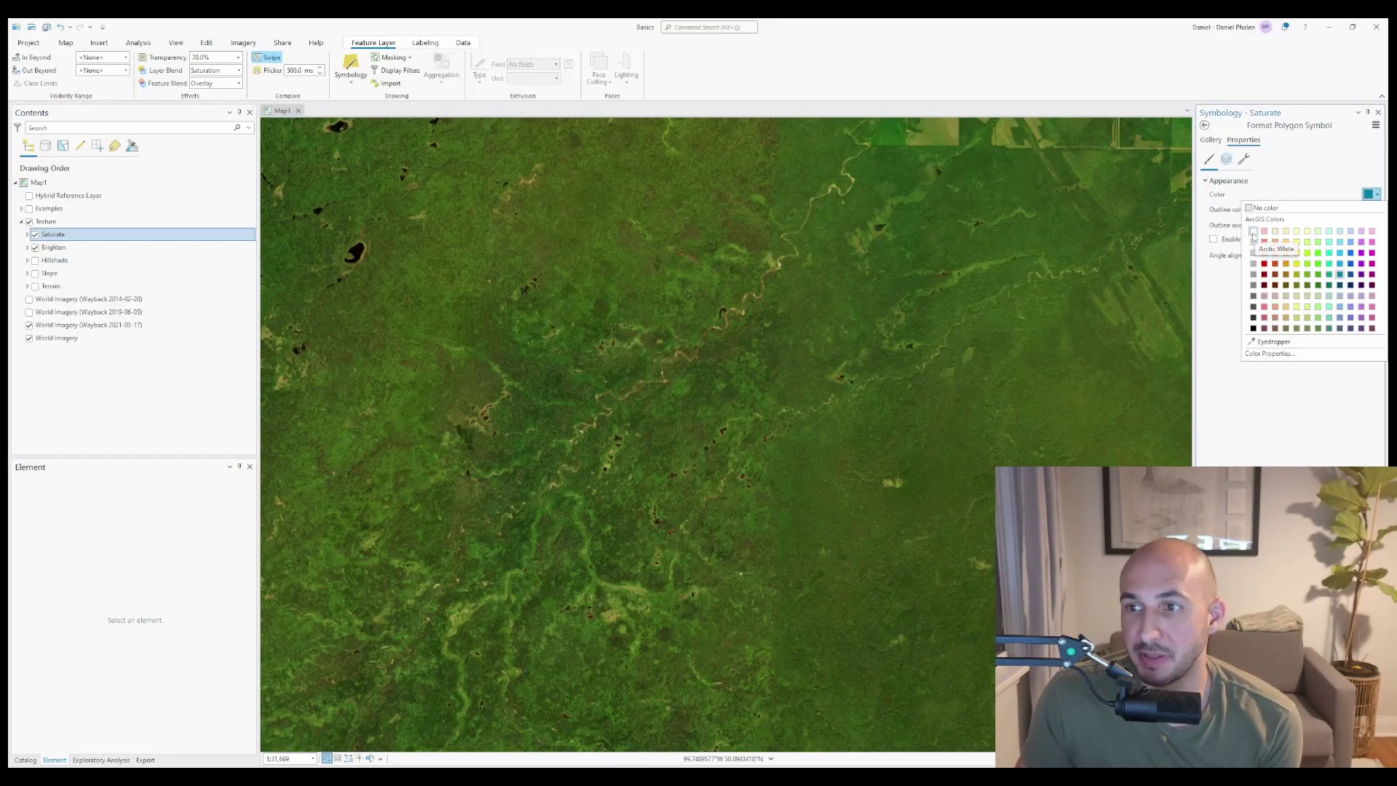
click(1253, 233)
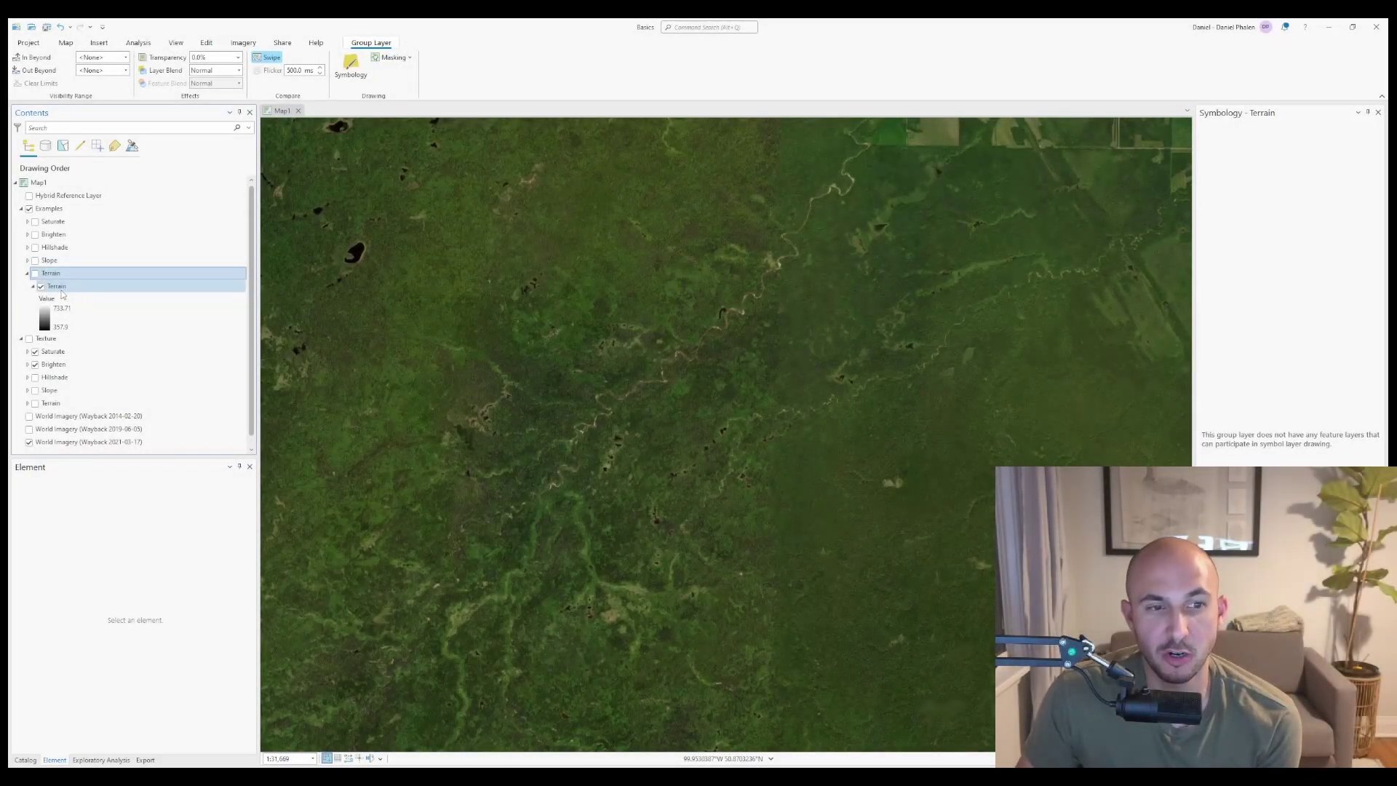
Select the example Terrain elevation layer and briefly show, then hide, its Terrain group.
click(56, 286)
click(35, 273)
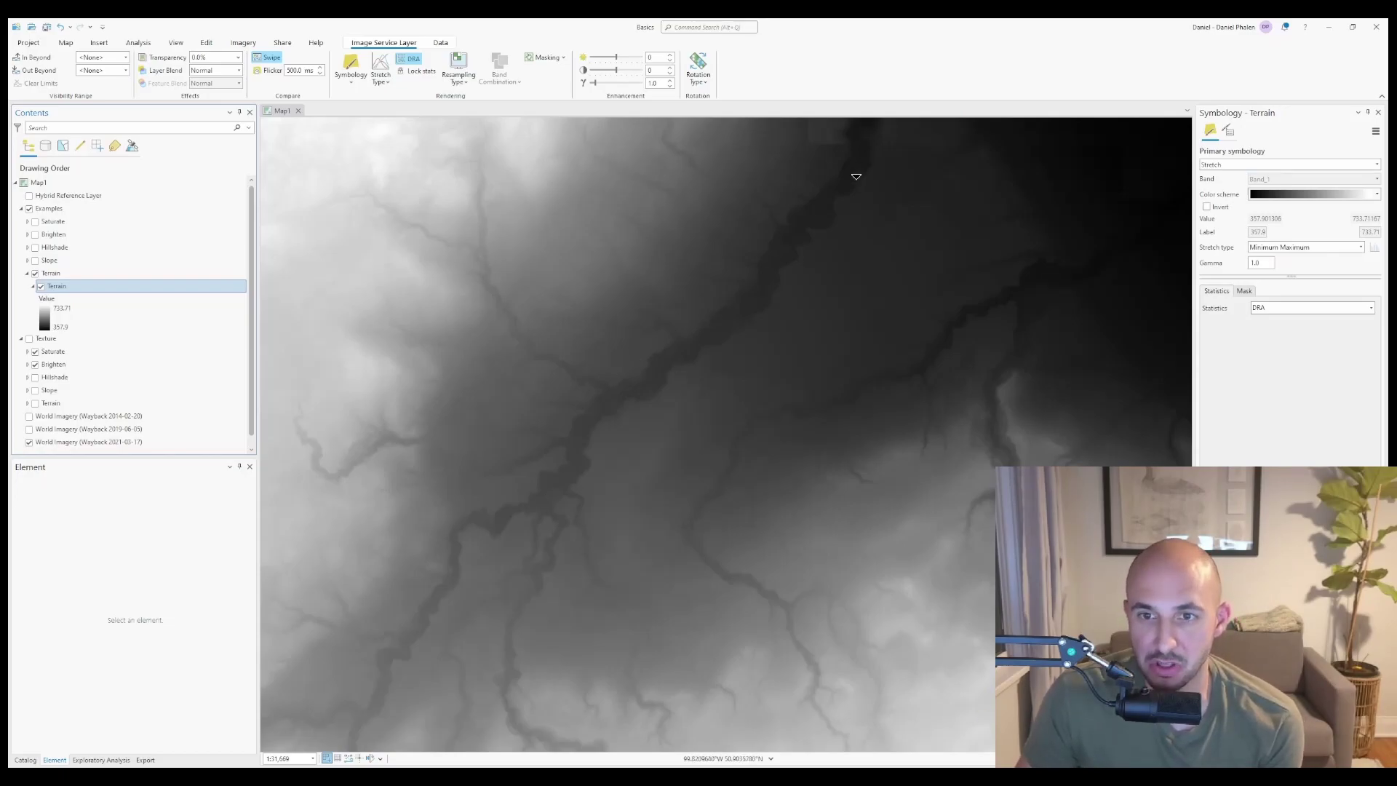
click(35, 274)
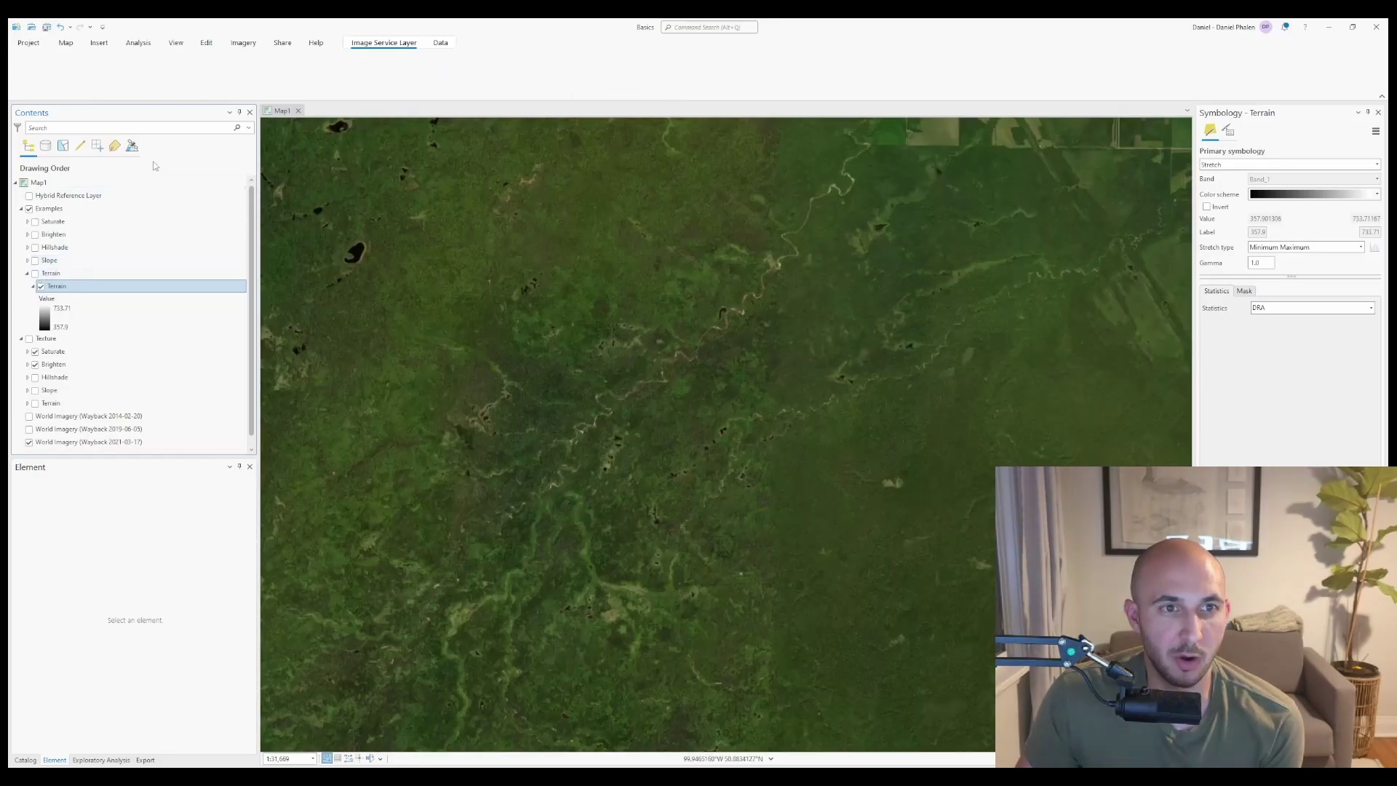
Blend the Terrain layer as Overlay at 60% transparency, then switch its group back on.
click(238, 71)
click(206, 254)
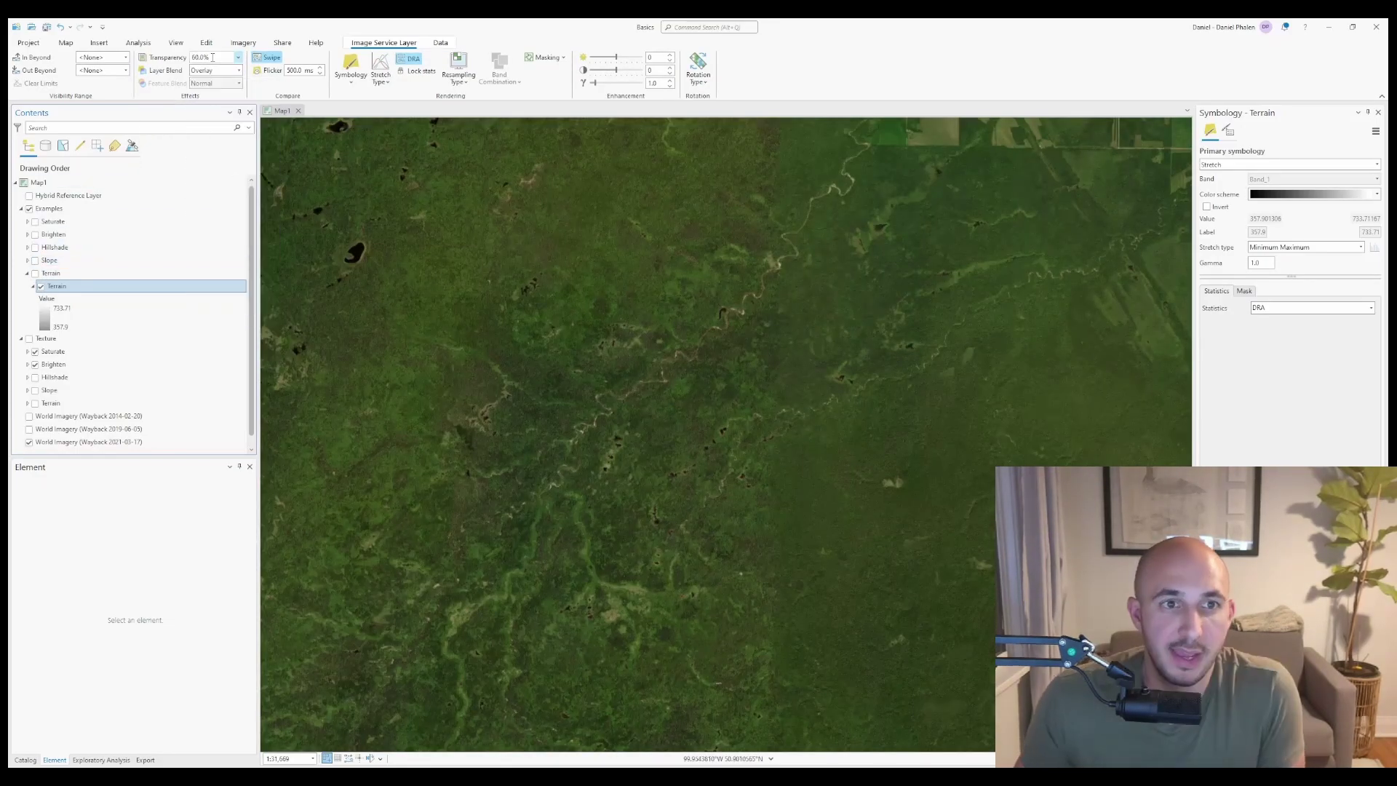
click(213, 57)
text(60)
key(Return)
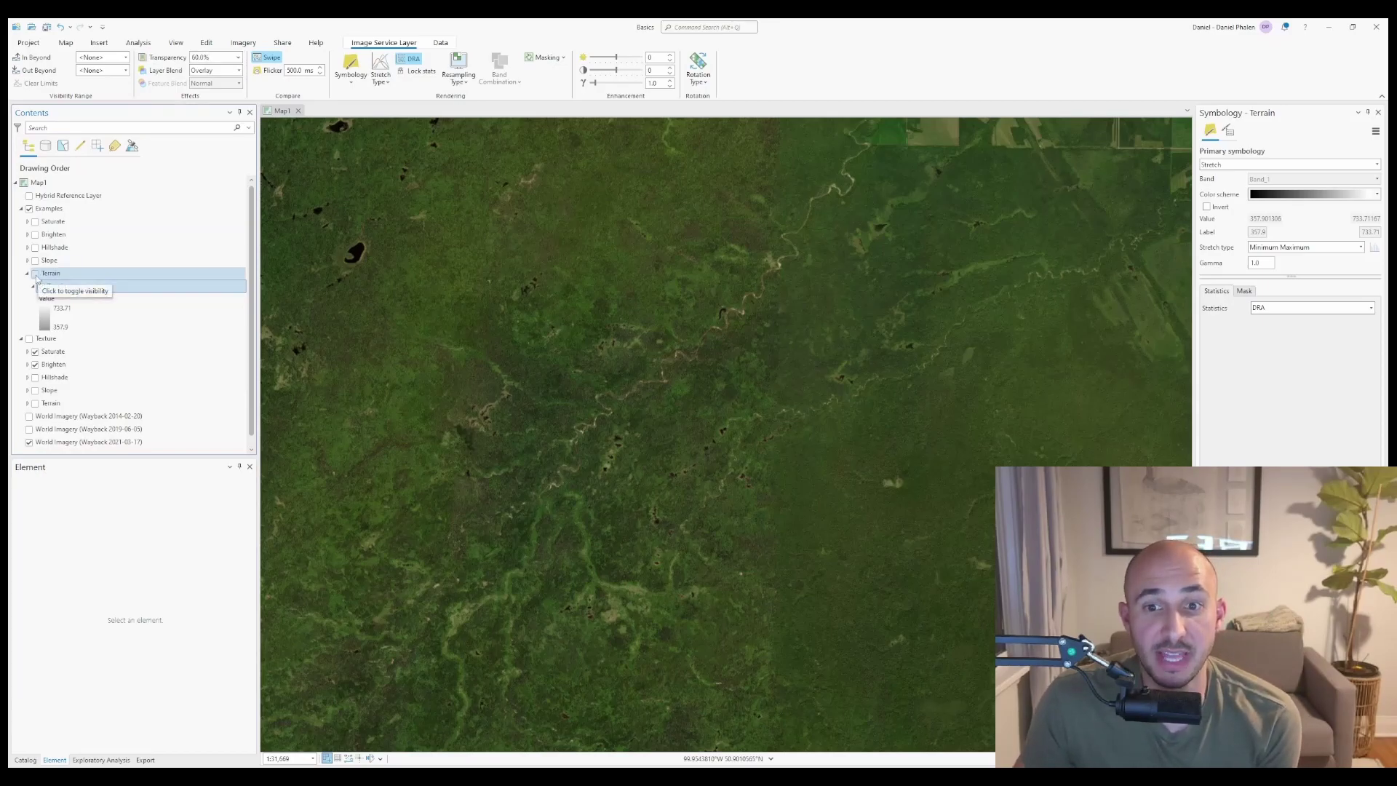
click(35, 275)
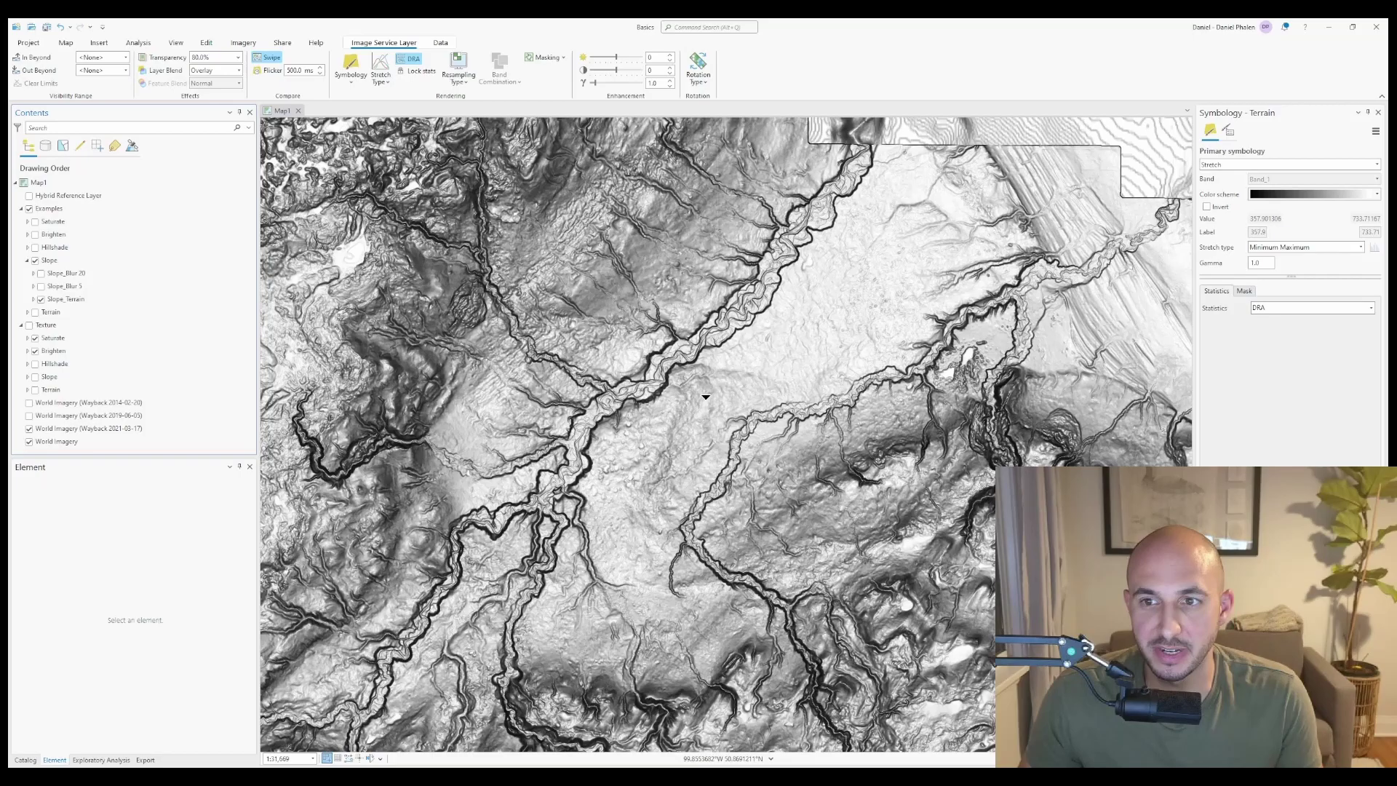
click(66, 299)
click(239, 71)
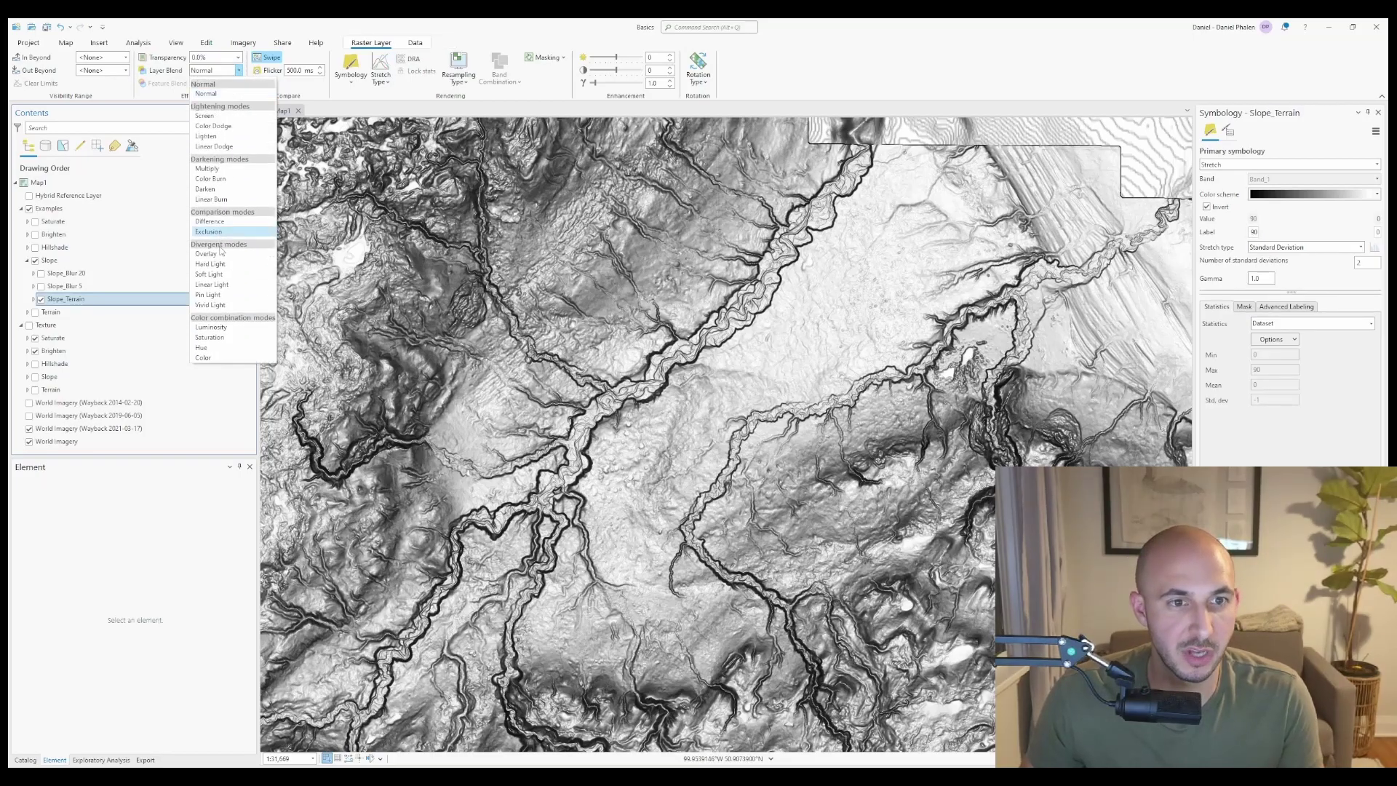
click(220, 275)
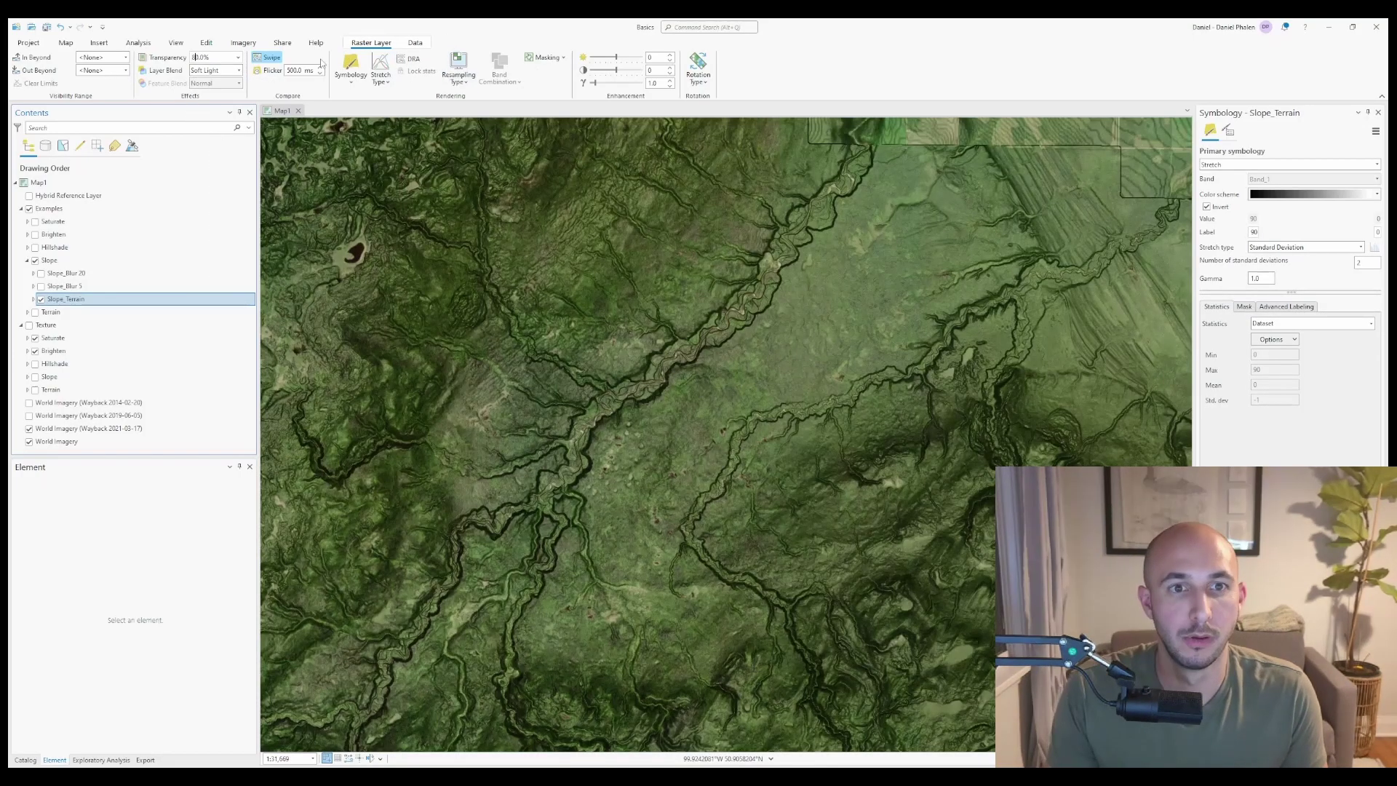
click(215, 57)
text(80)
key(Return)
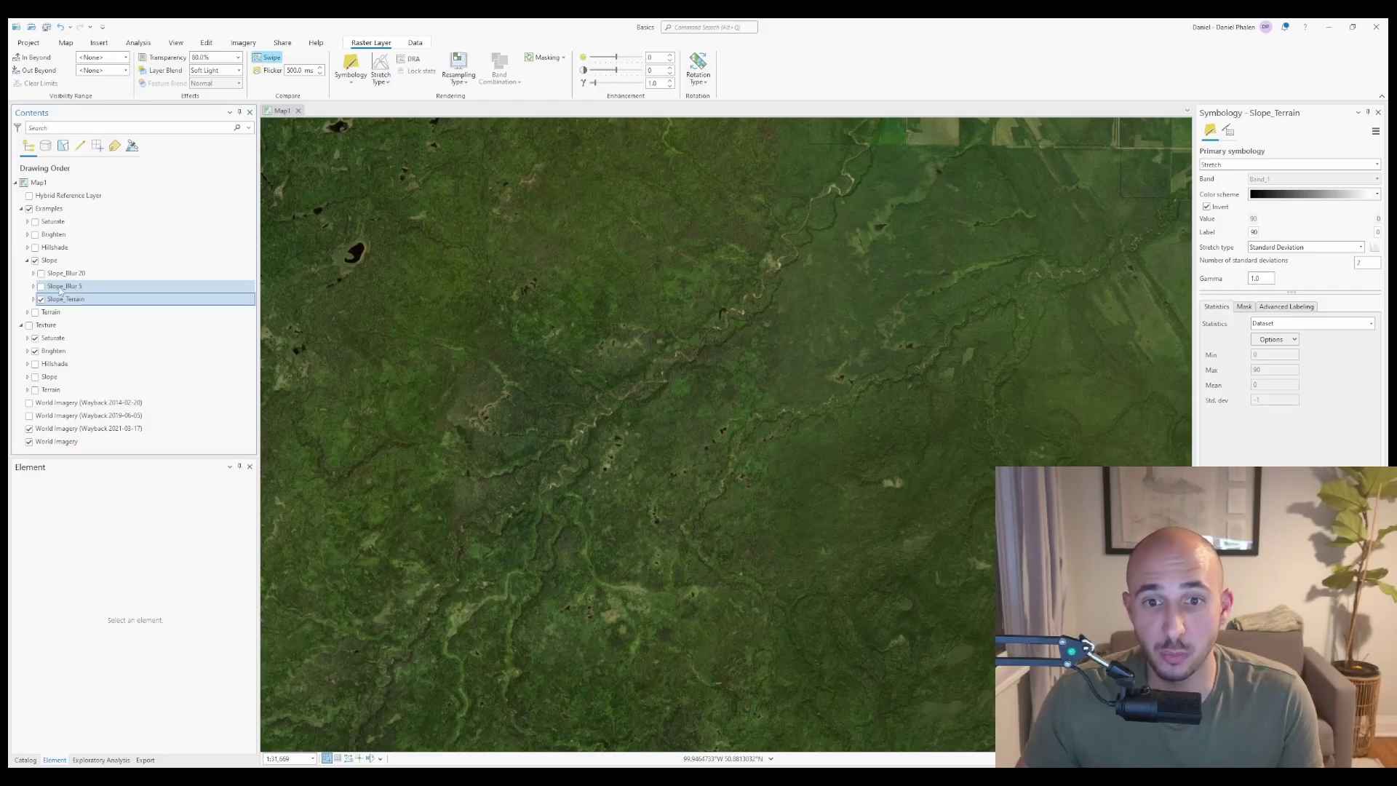
key(ctrl+z)
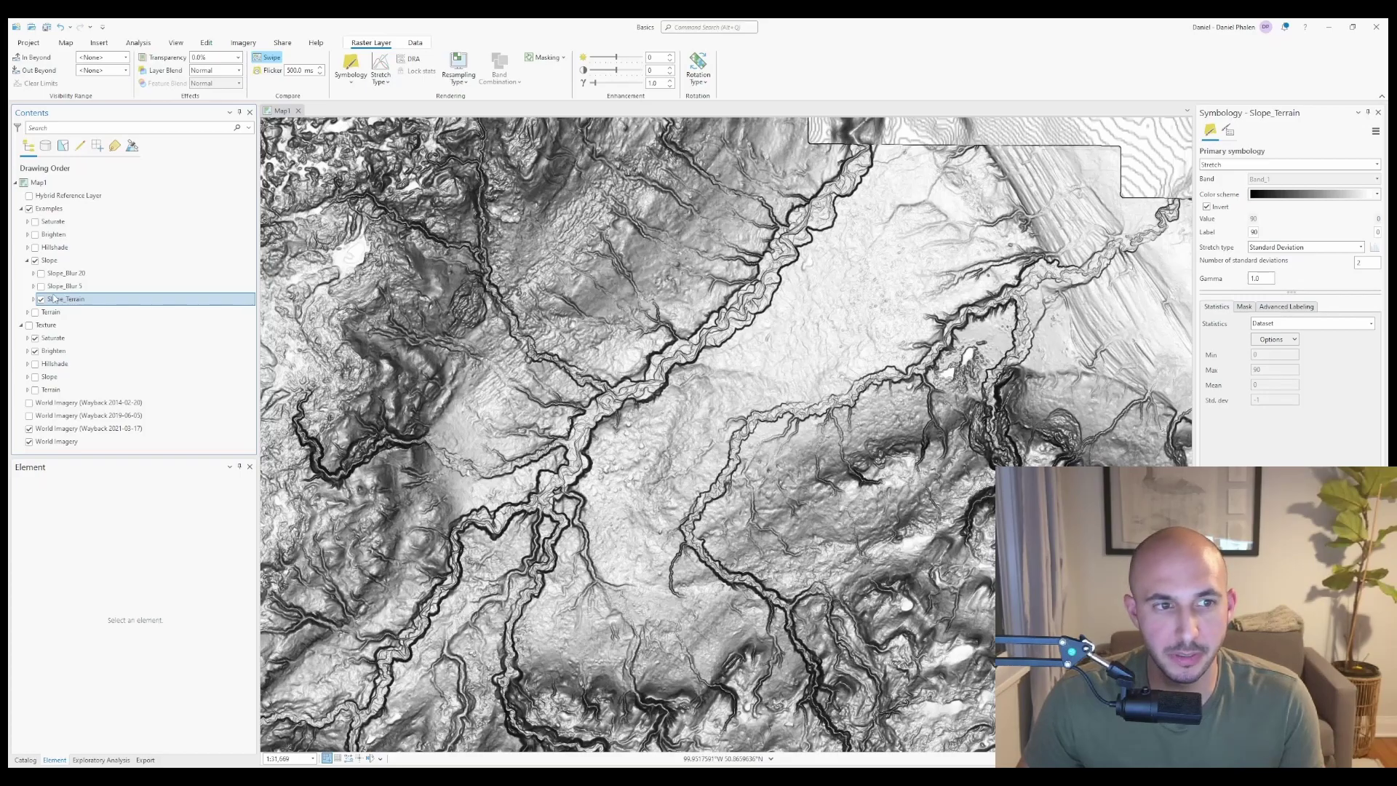
Turn on Slope_Blur 5 and Slope_Blur 20, then select the Slope group to view its Soft Light settings.
click(40, 286)
click(41, 273)
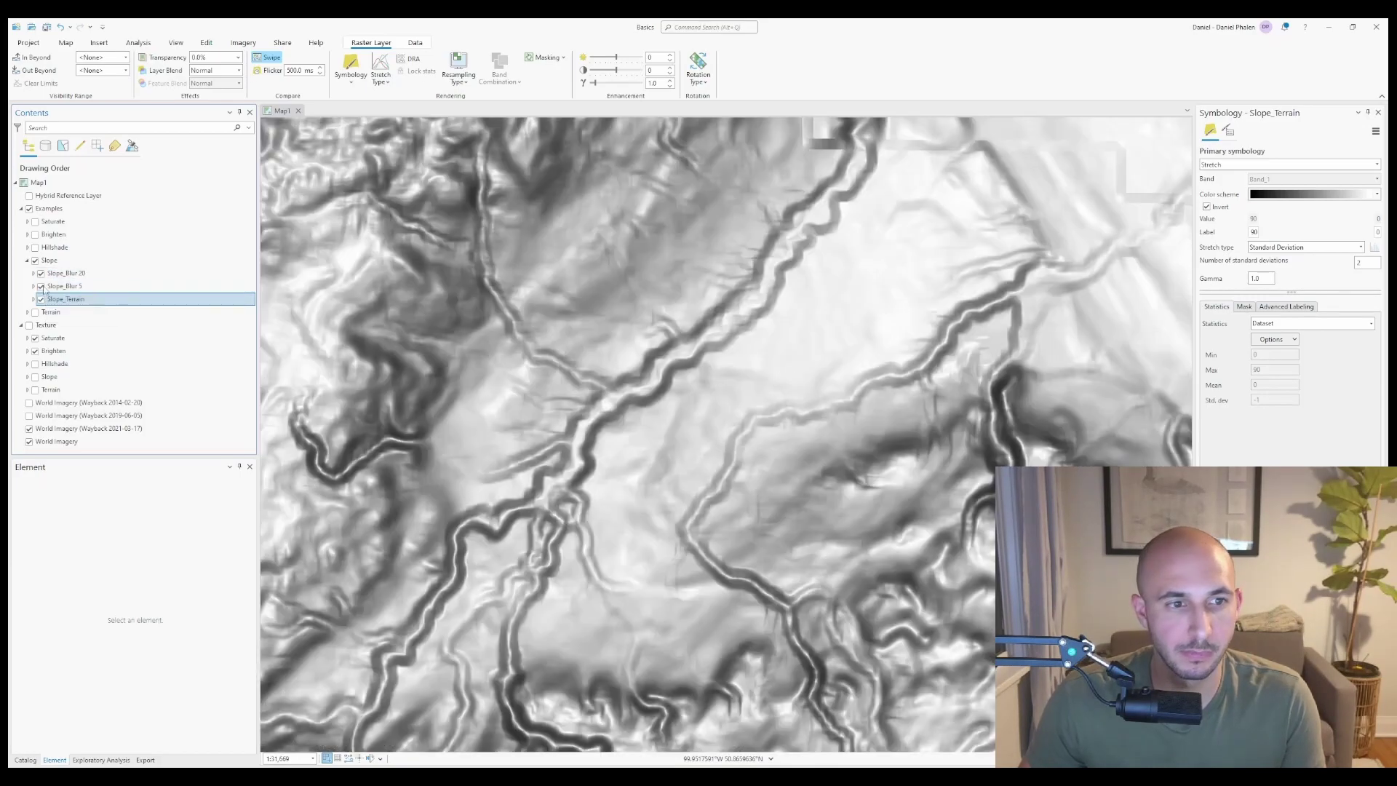
click(49, 260)
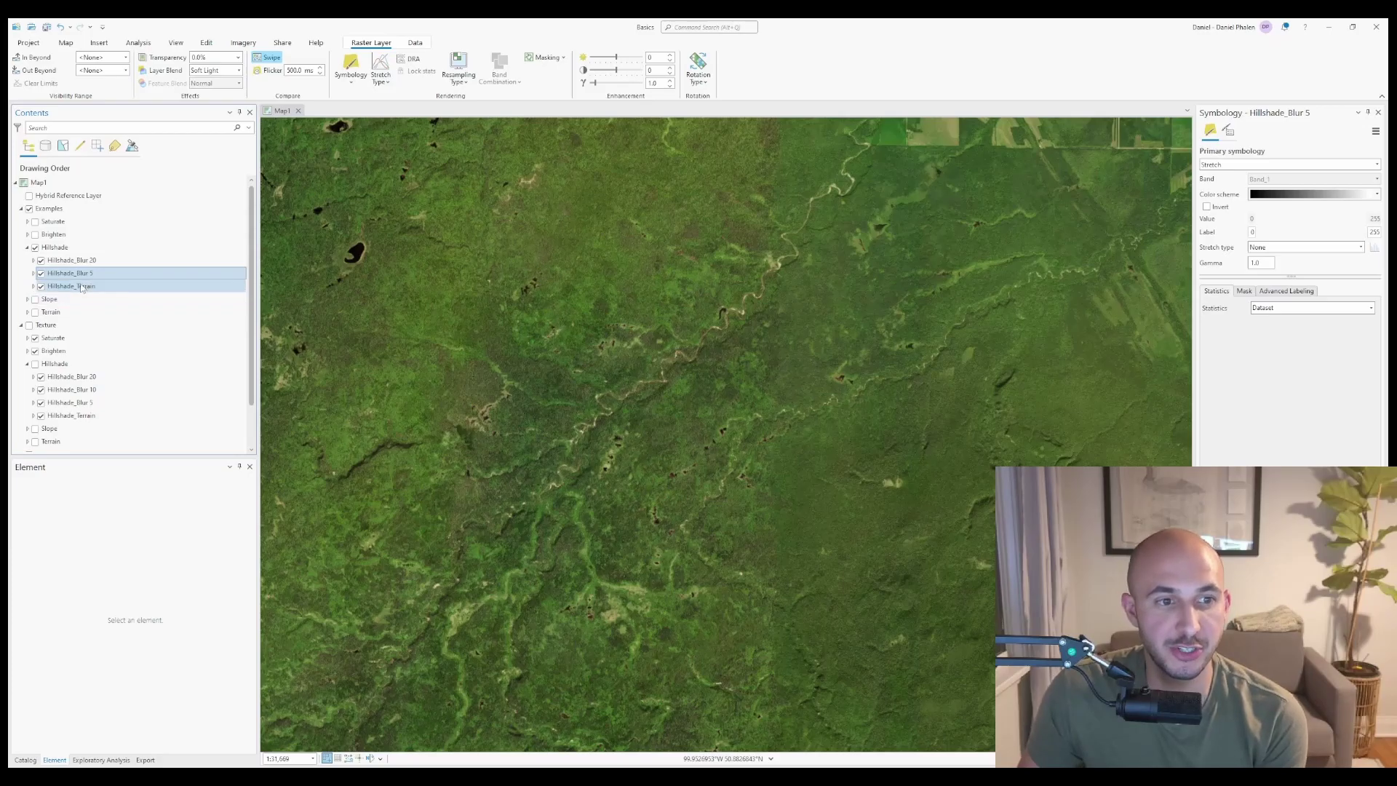
Select Hillshade_Blur 20 to inspect its blend settings.
click(72, 260)
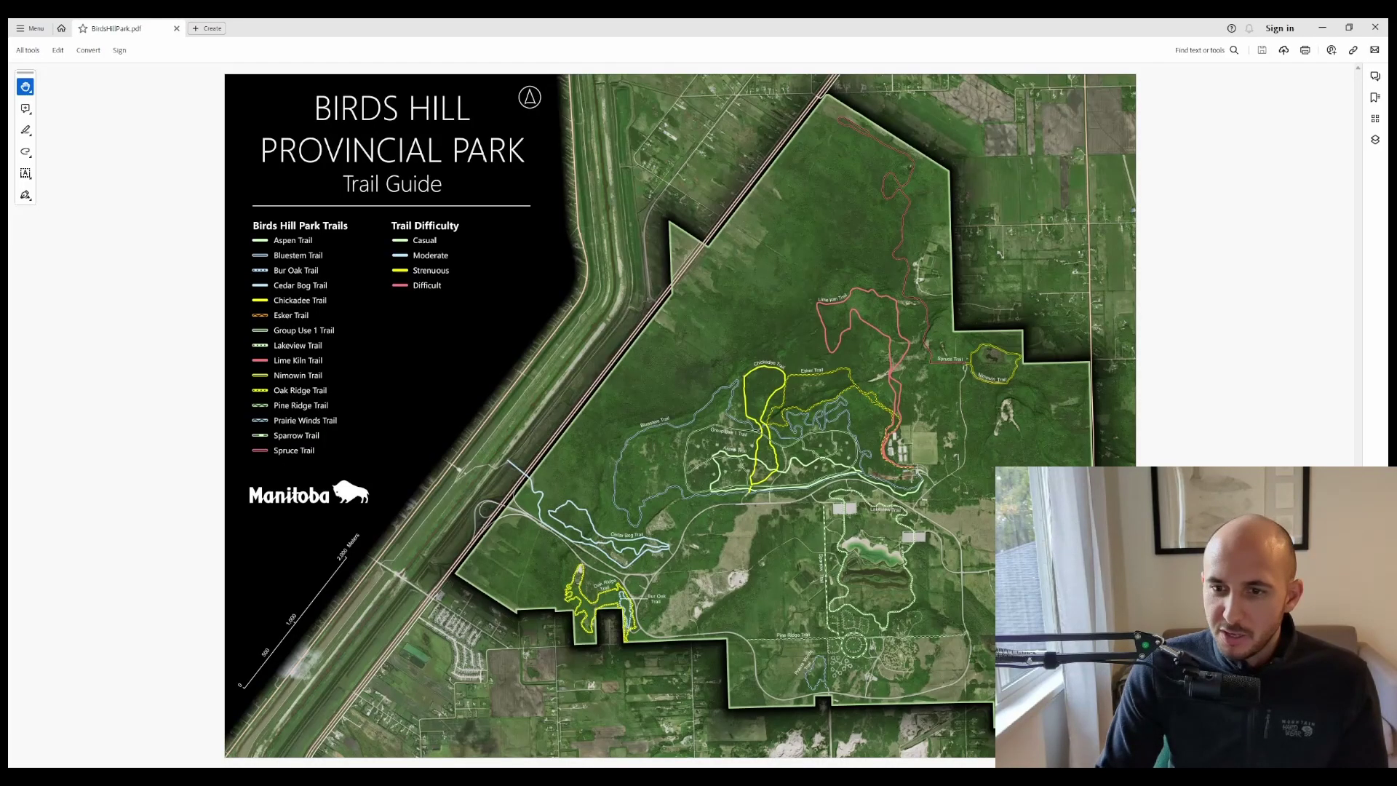
Zoom into the Birds Hill trail guide PDF, pan across its trails, then return to ArcGIS Pro.
scroll(329, 440, up, 5)
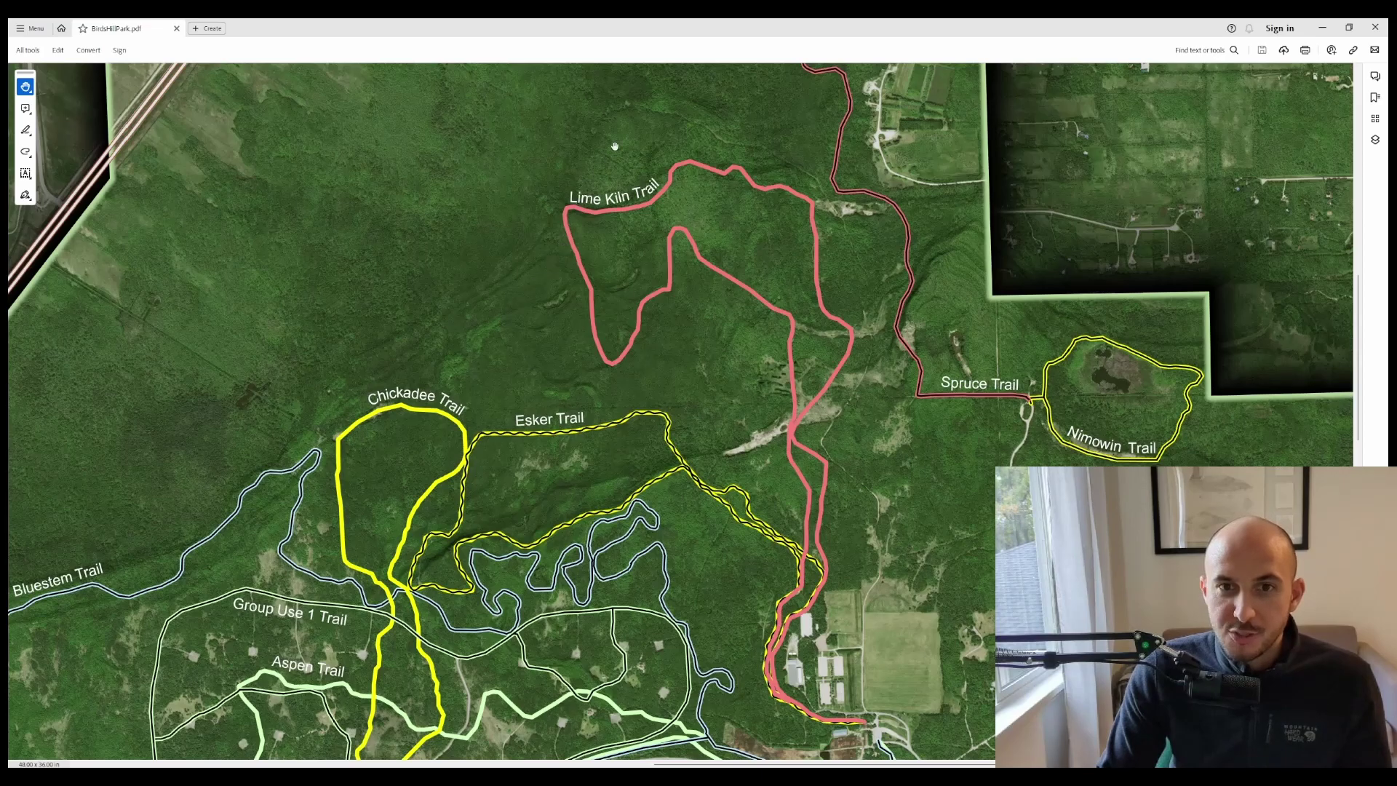
drag(962, 290, 859, 418)
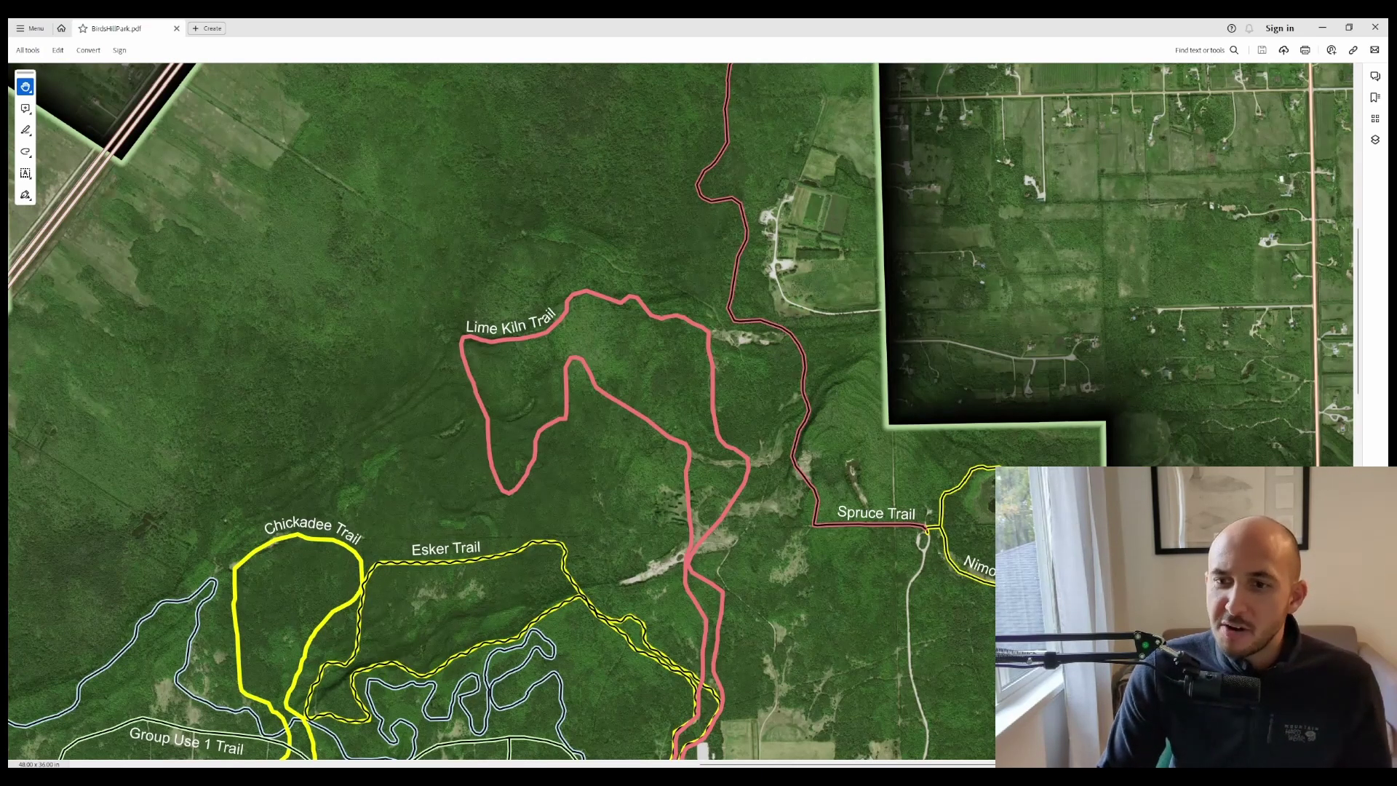
drag(610, 449, 818, 450)
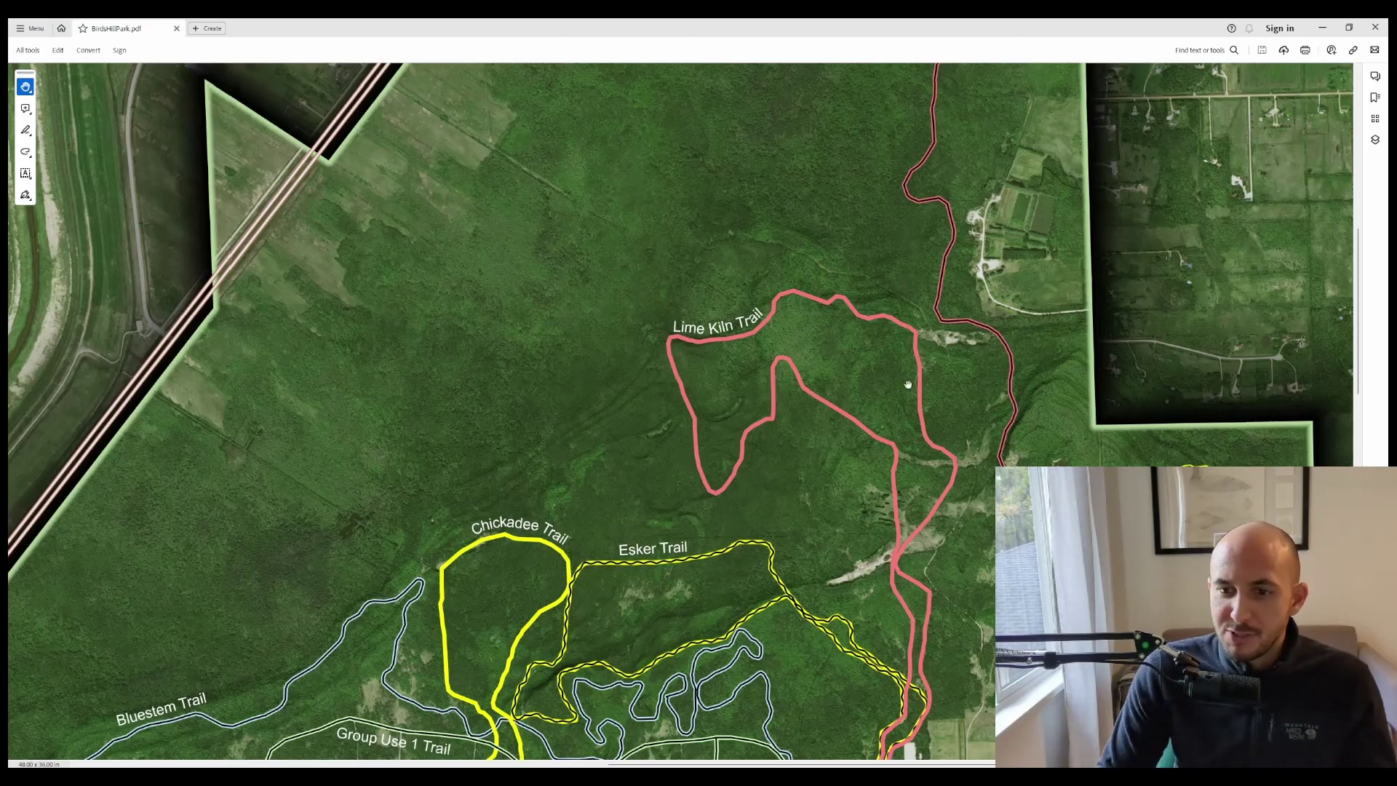
key(alt+Tab)
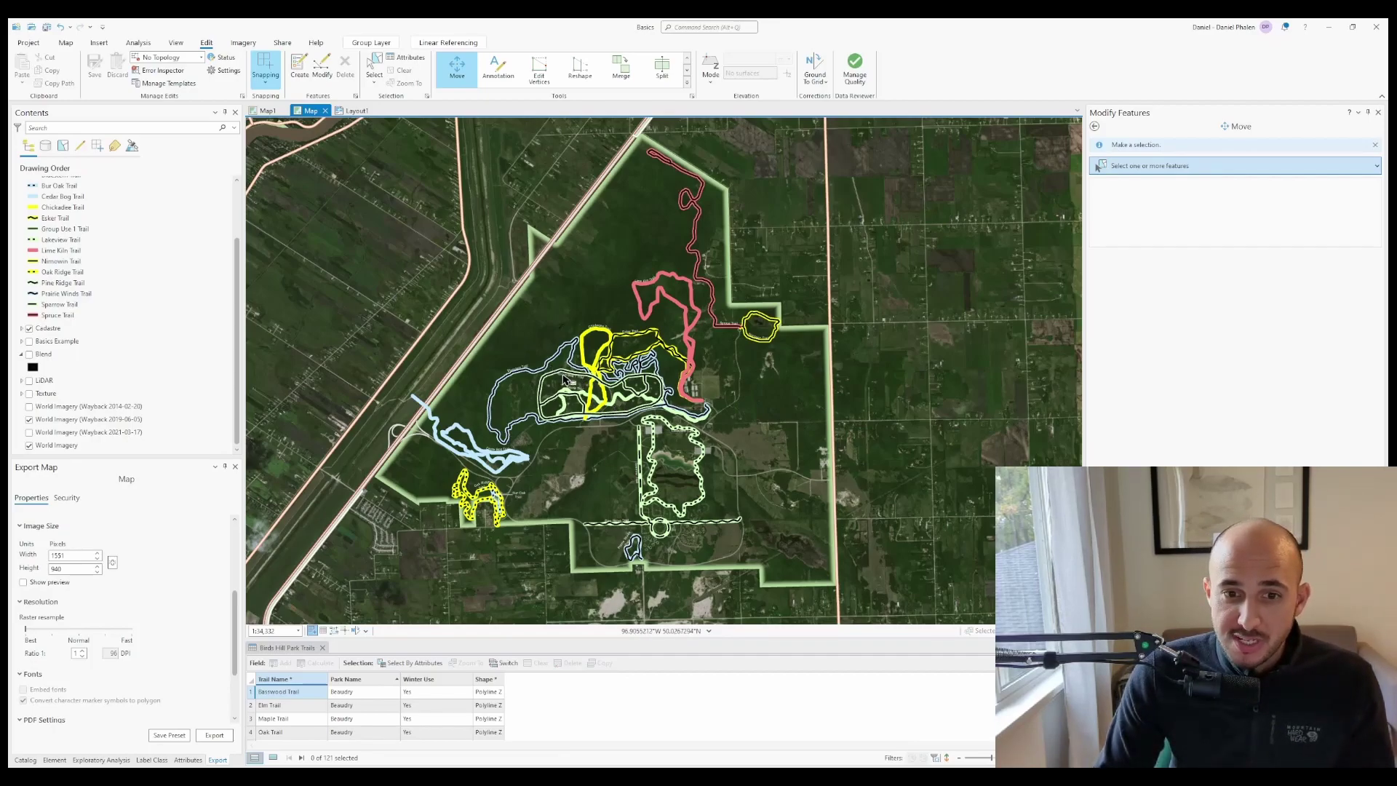
scroll(573, 382, up, 10)
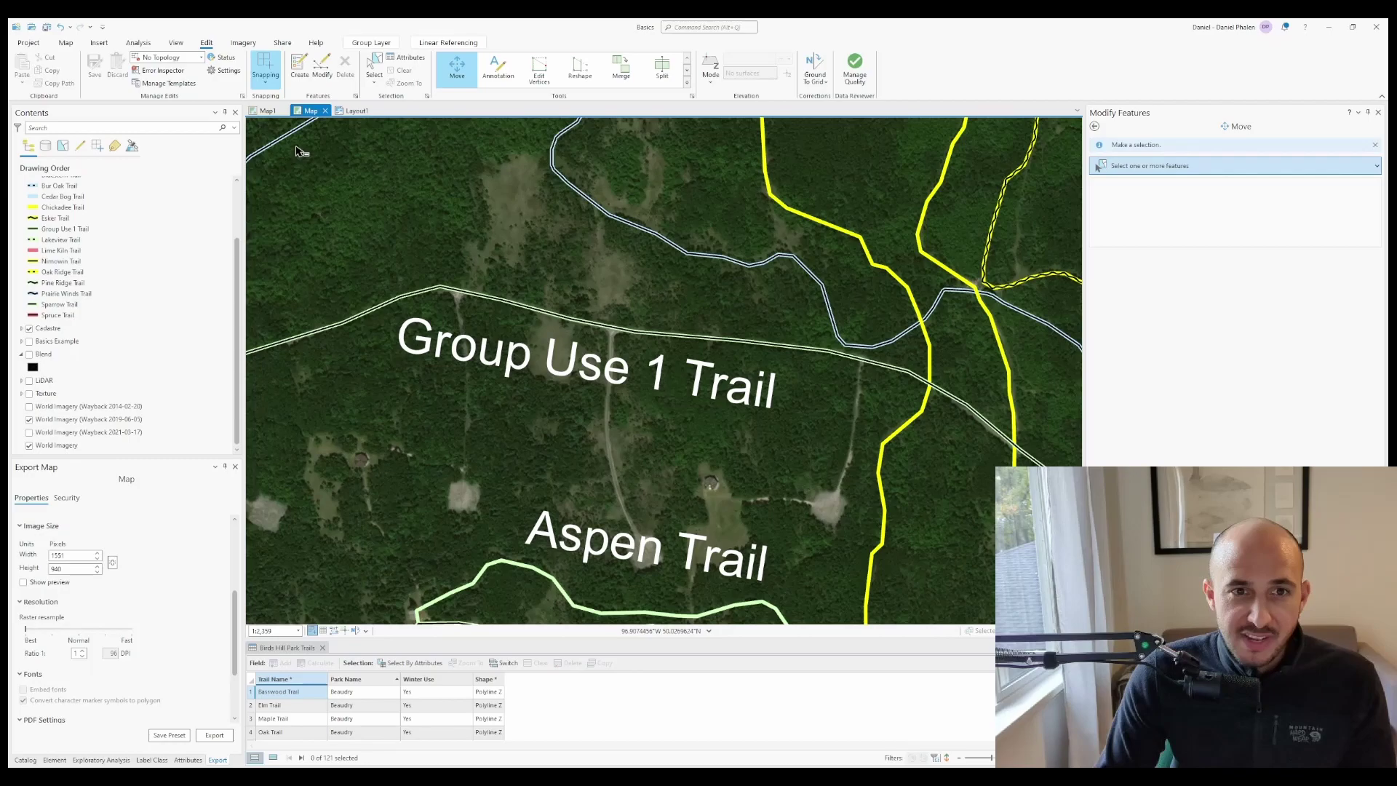
click(354, 110)
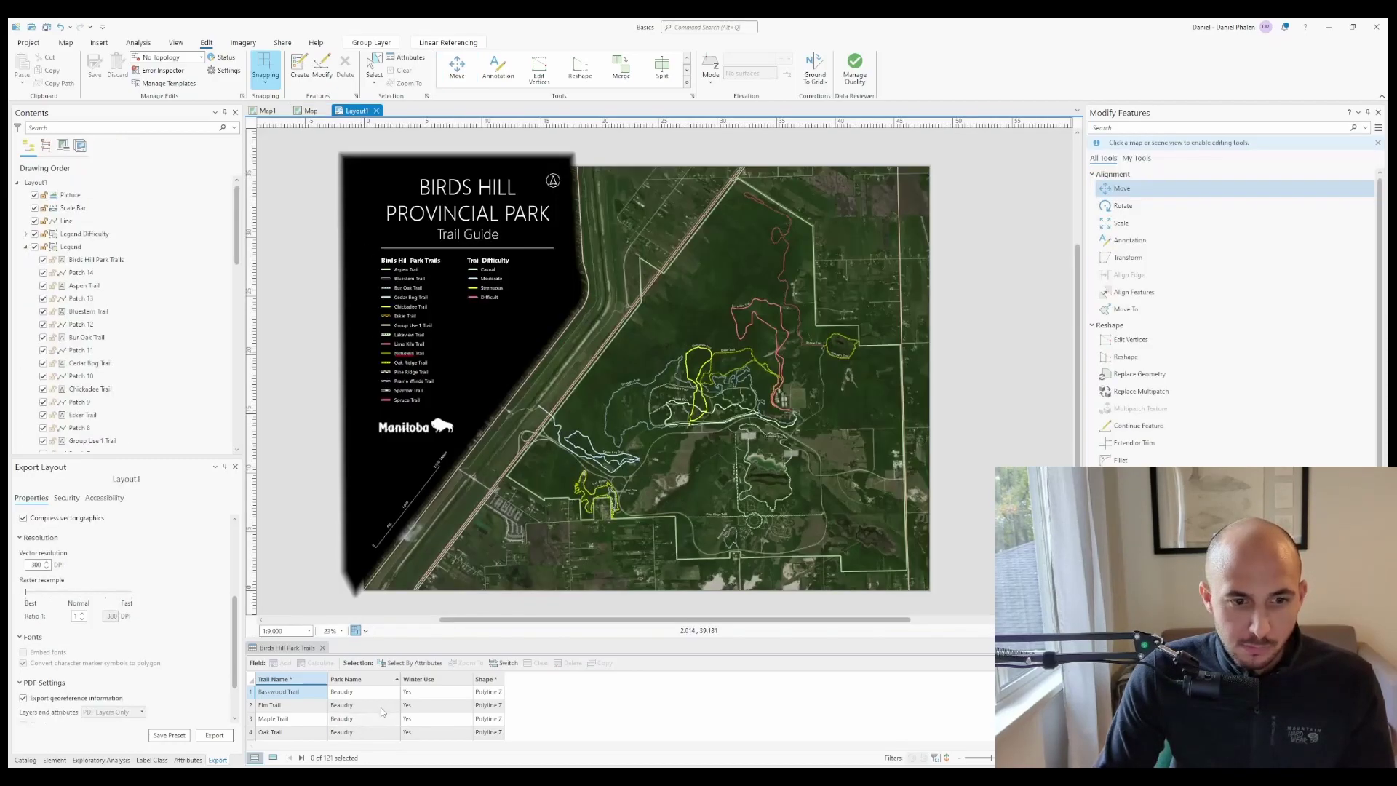
click(311, 110)
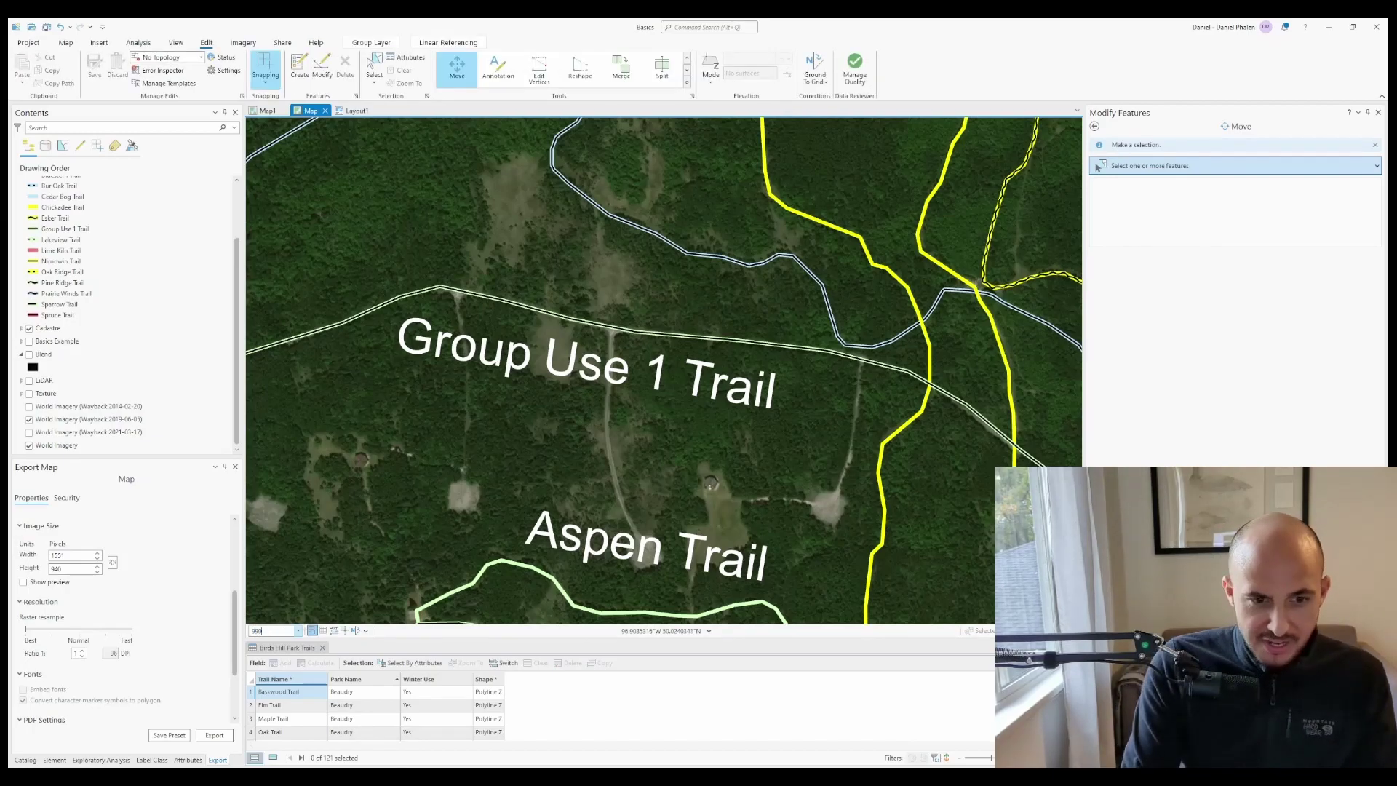
key(Return)
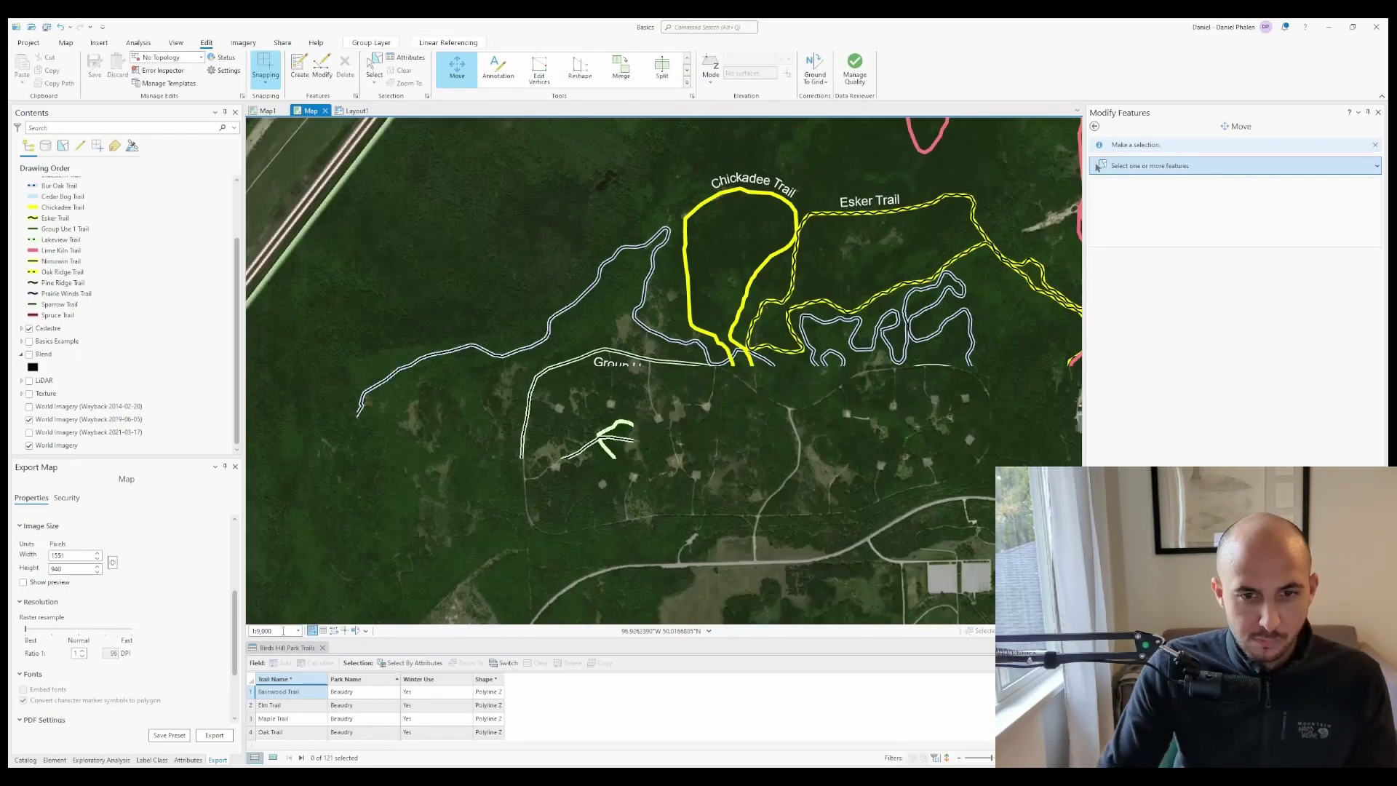
Set the map's current scale as its reference scale, then zoom in to check the trail symbols.
scroll(42, 186, up, 2)
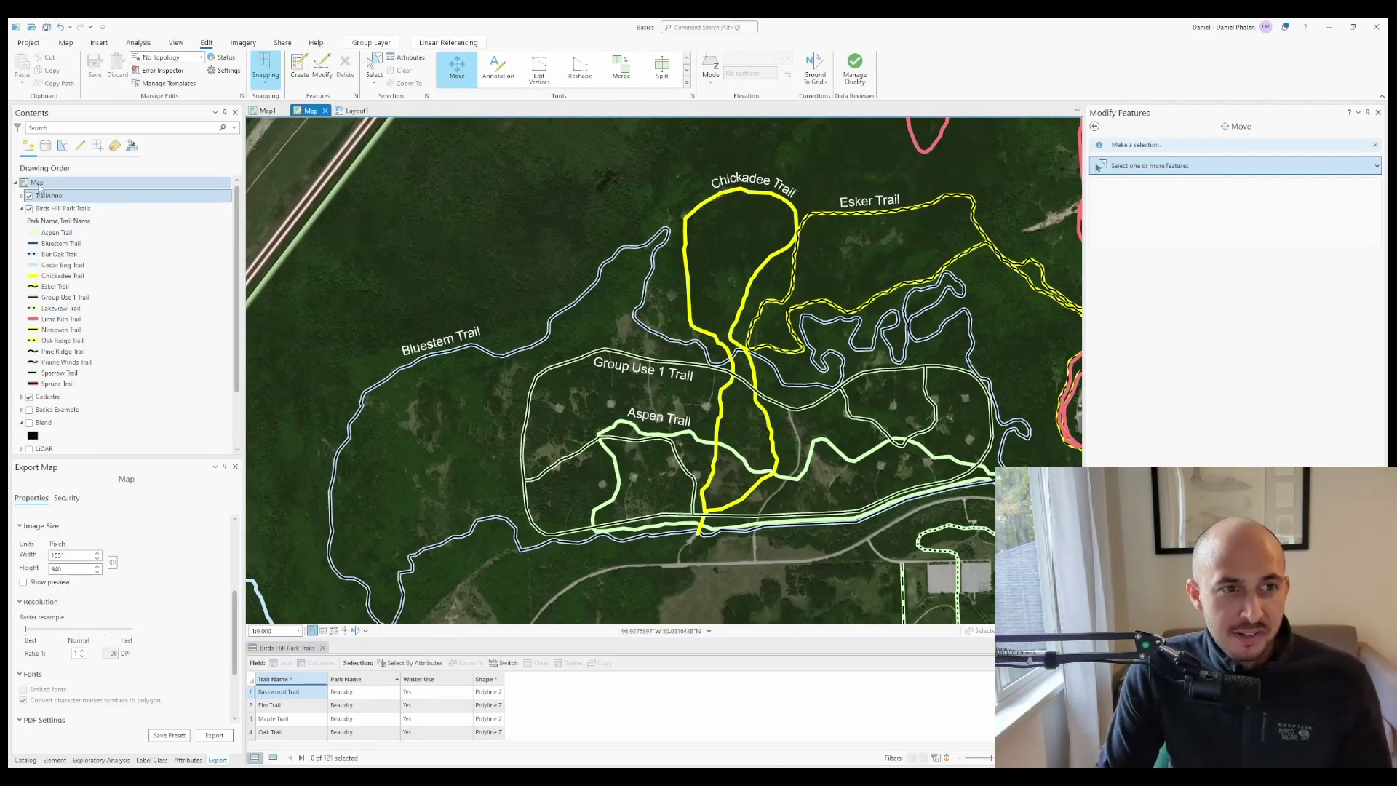
right_click(39, 187)
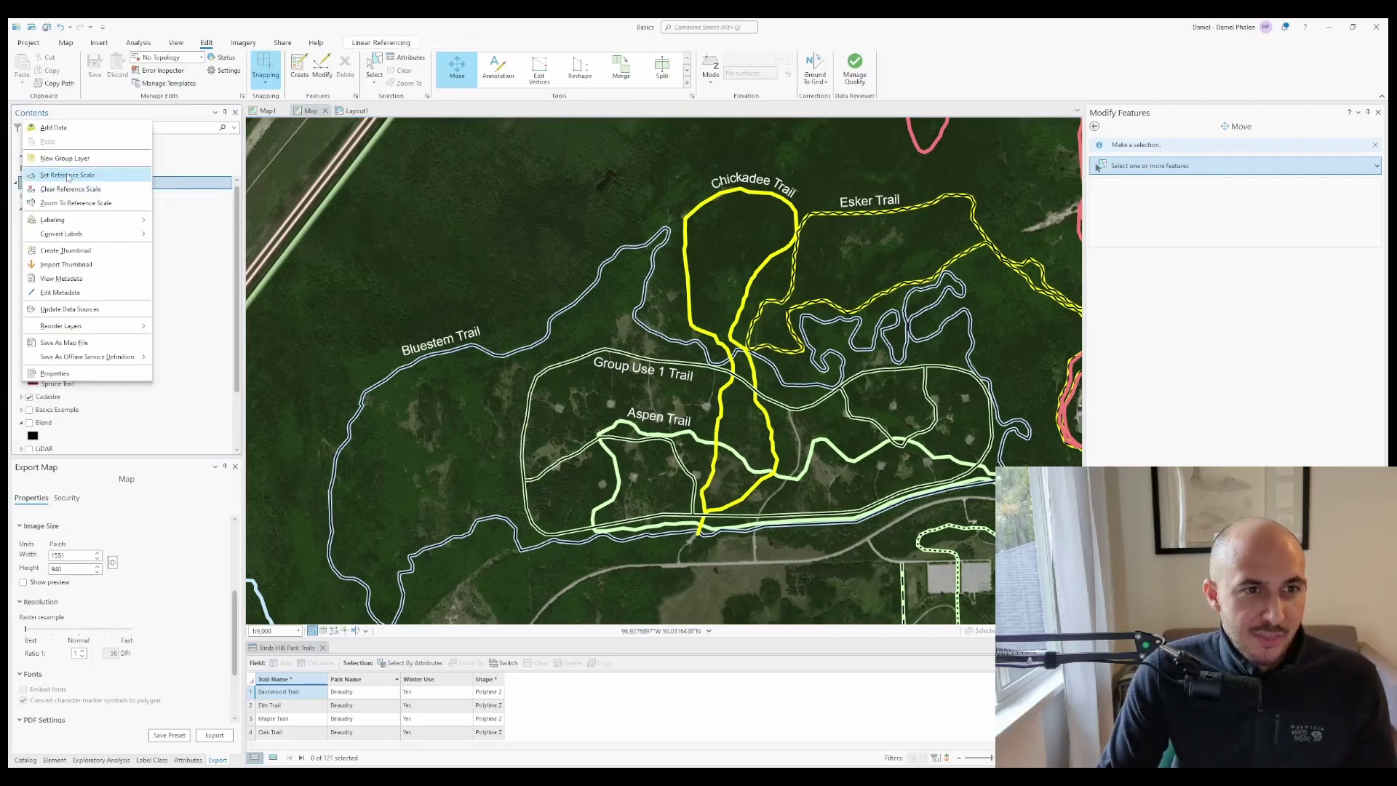
click(67, 176)
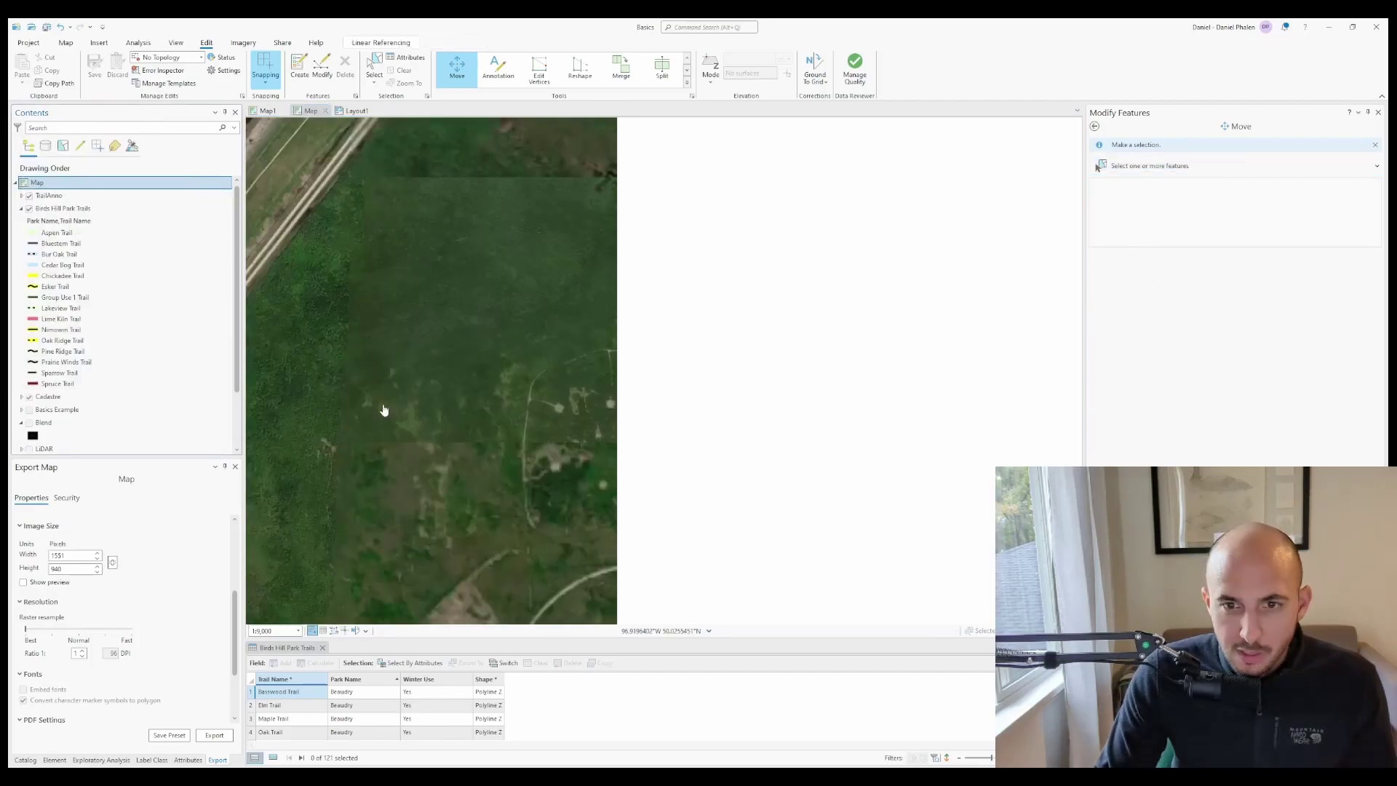
scroll(385, 410, up, 3)
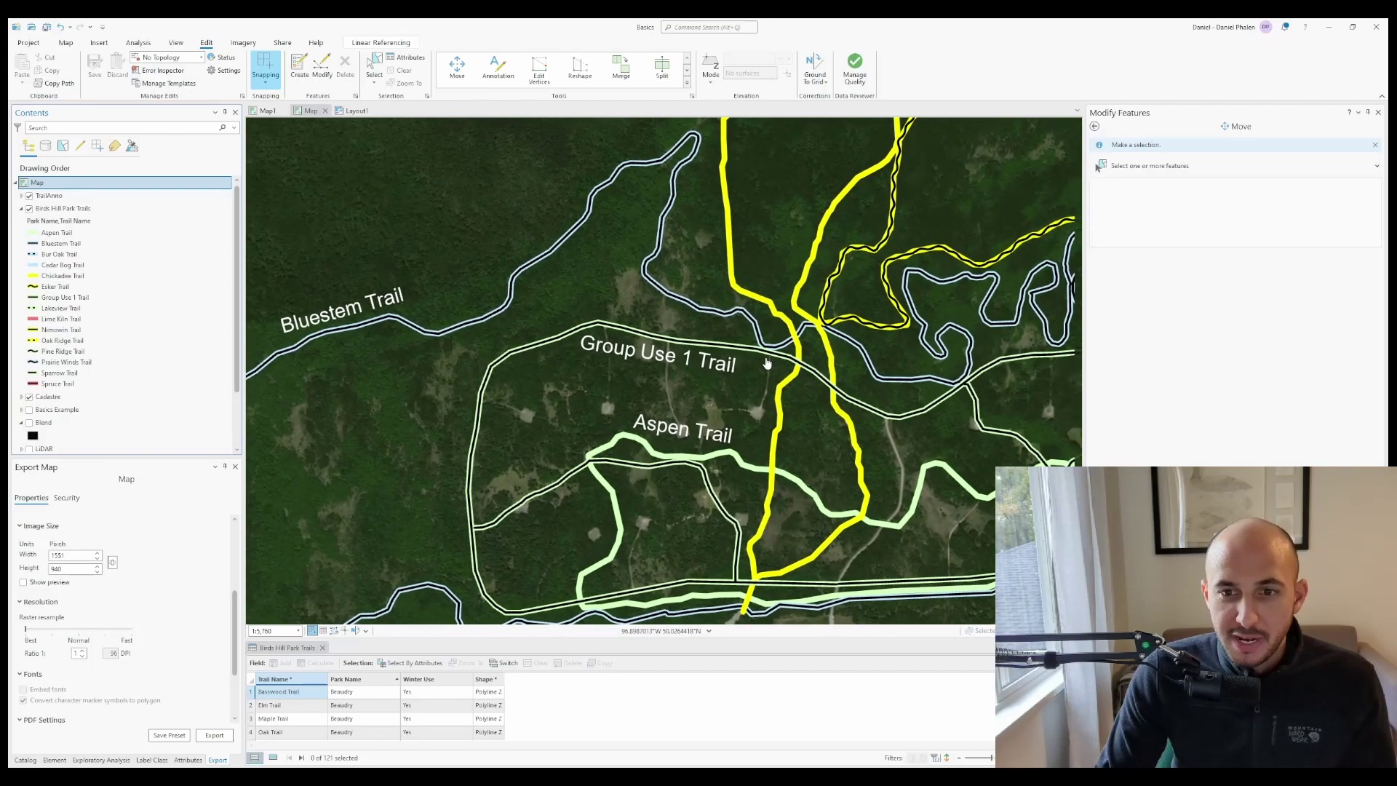
scroll(767, 363, up, 3)
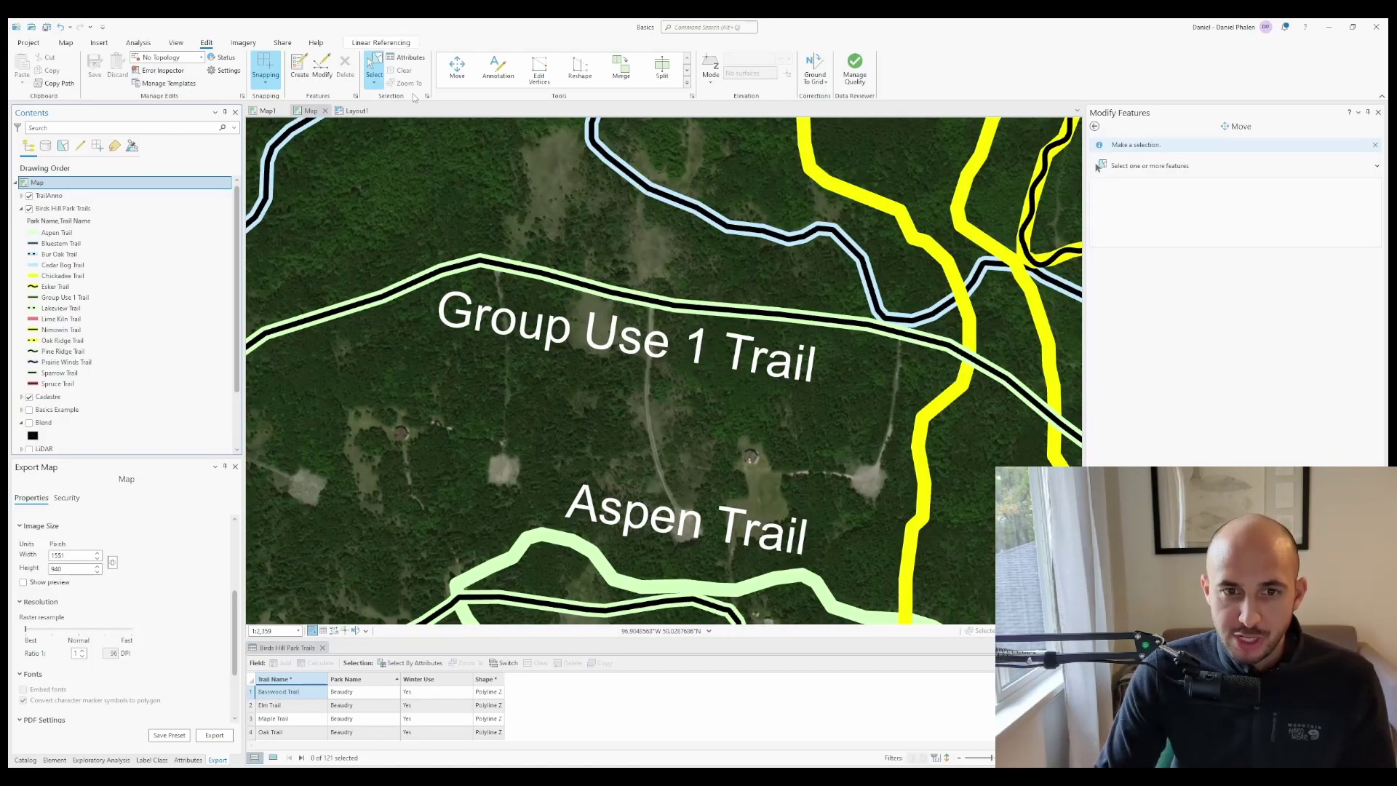
Activate the Move tool on the Edit tab, adjusting the map zoom.
click(457, 67)
scroll(678, 358, down, 10)
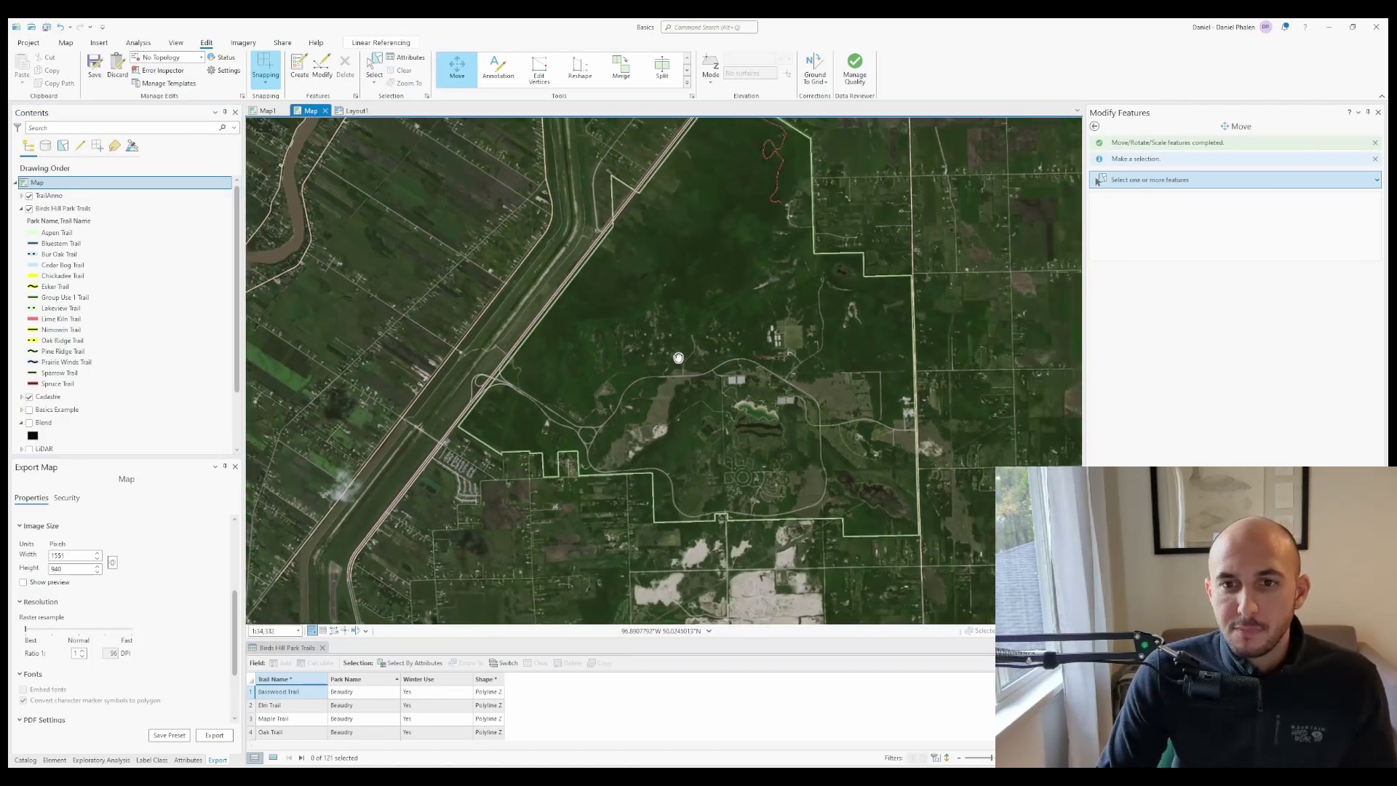
scroll(678, 358, up, 3)
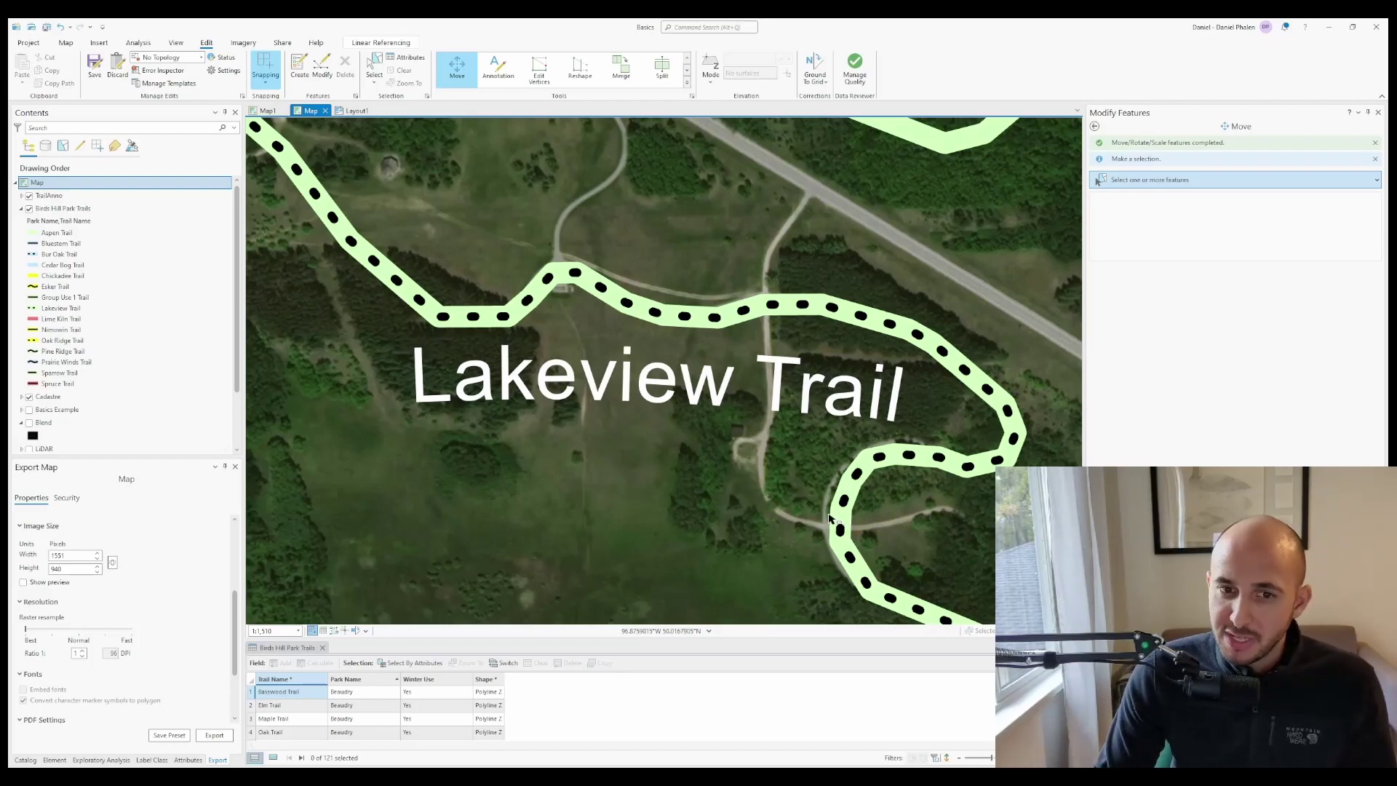
Select the Lakeview Trail annotation and give its text symbol a halo colour sampled with the Eyedropper.
click(610, 381)
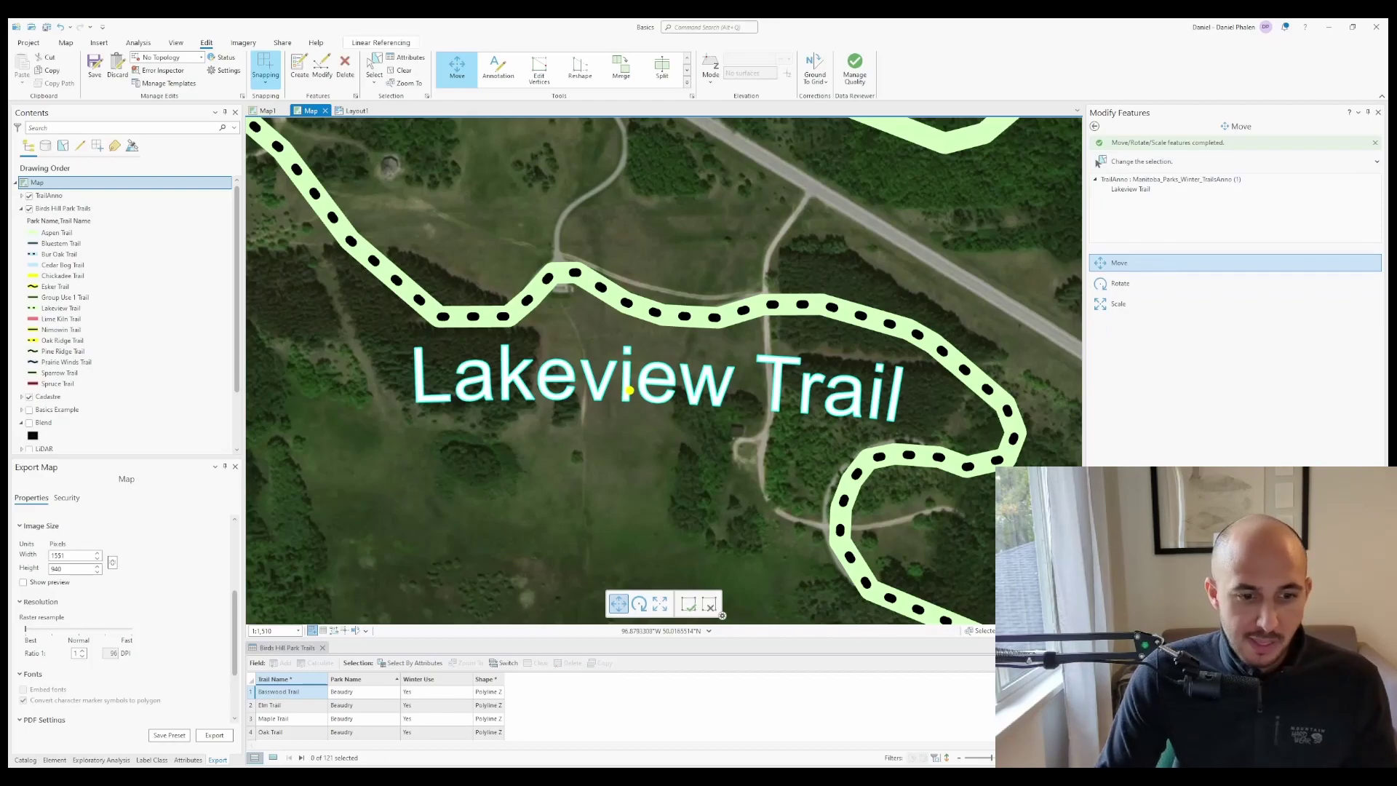
click(188, 759)
click(147, 632)
click(42, 574)
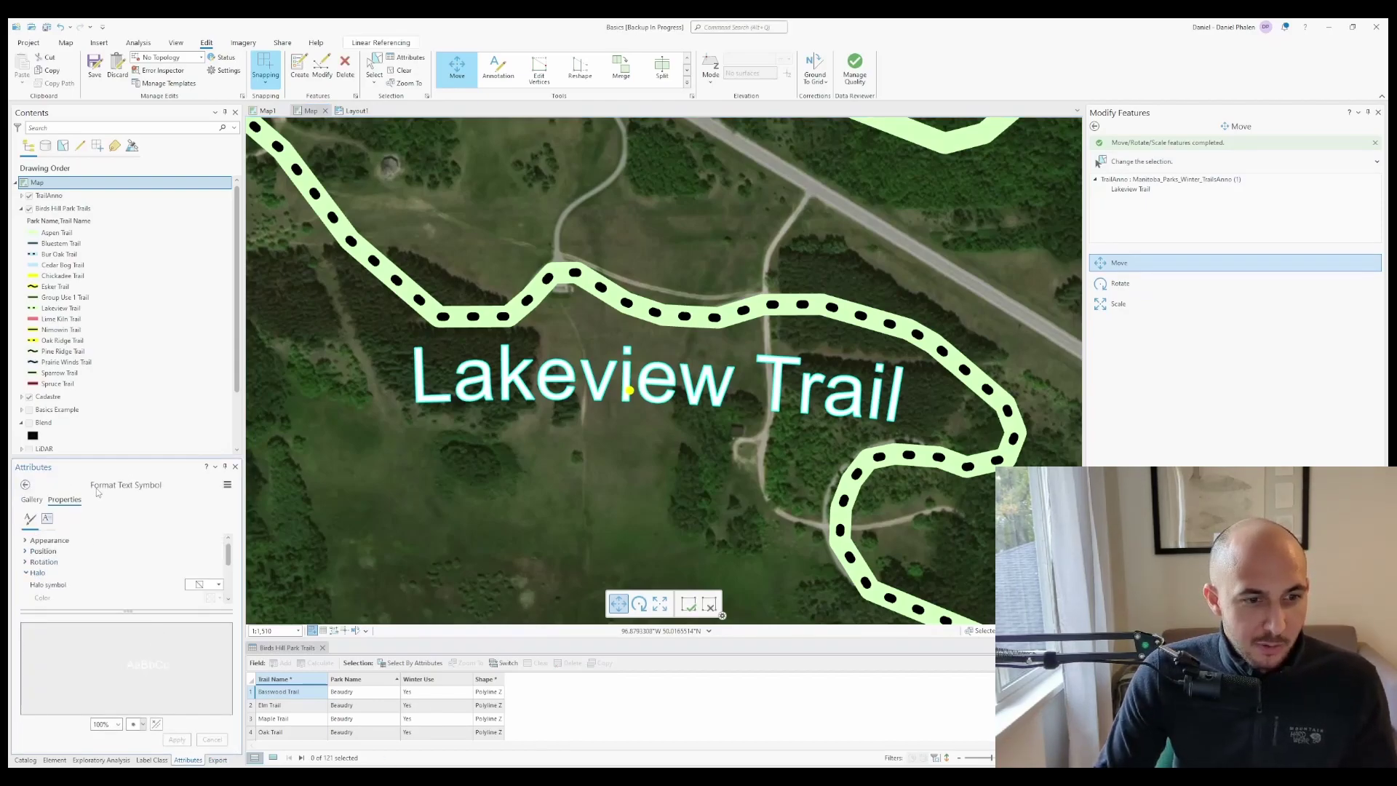
drag(98, 460, 98, 350)
click(228, 489)
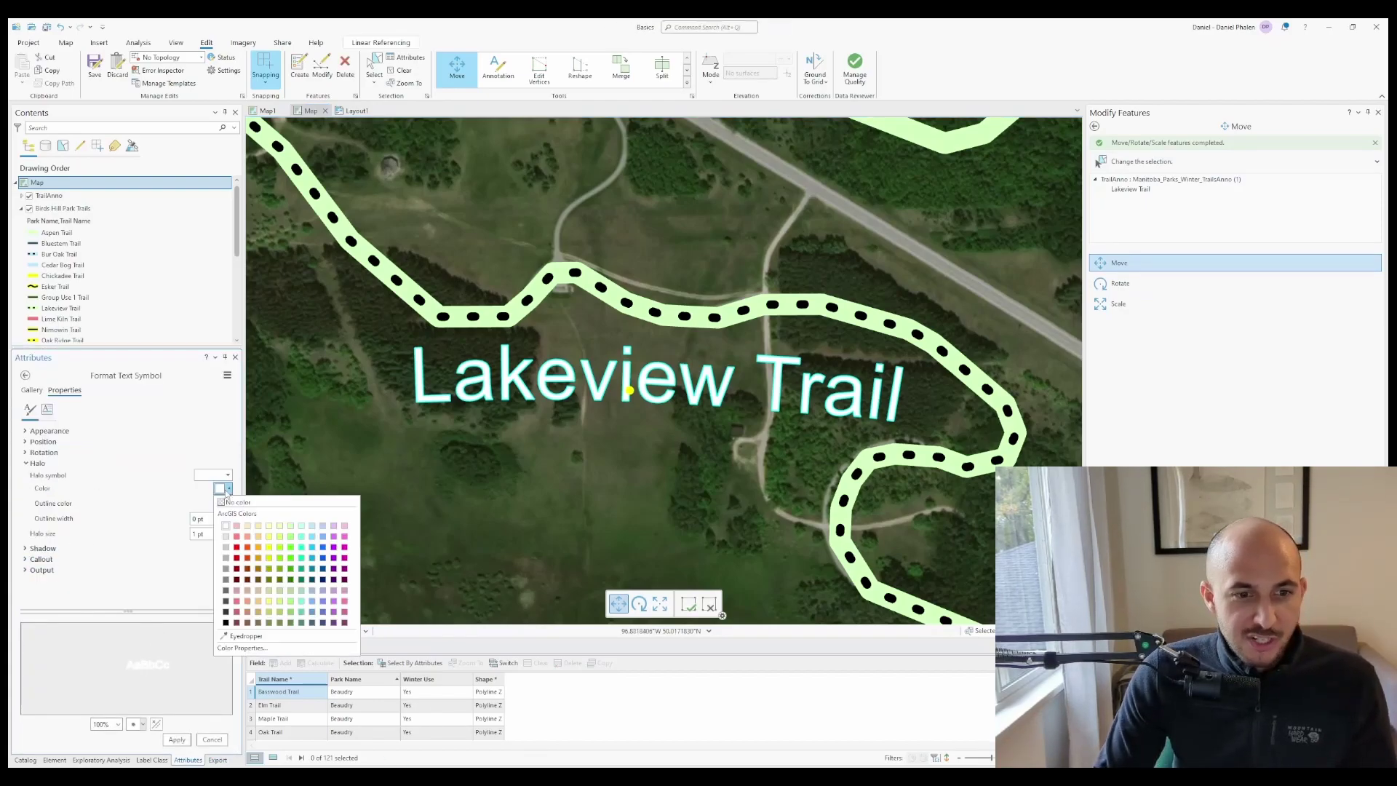
click(243, 635)
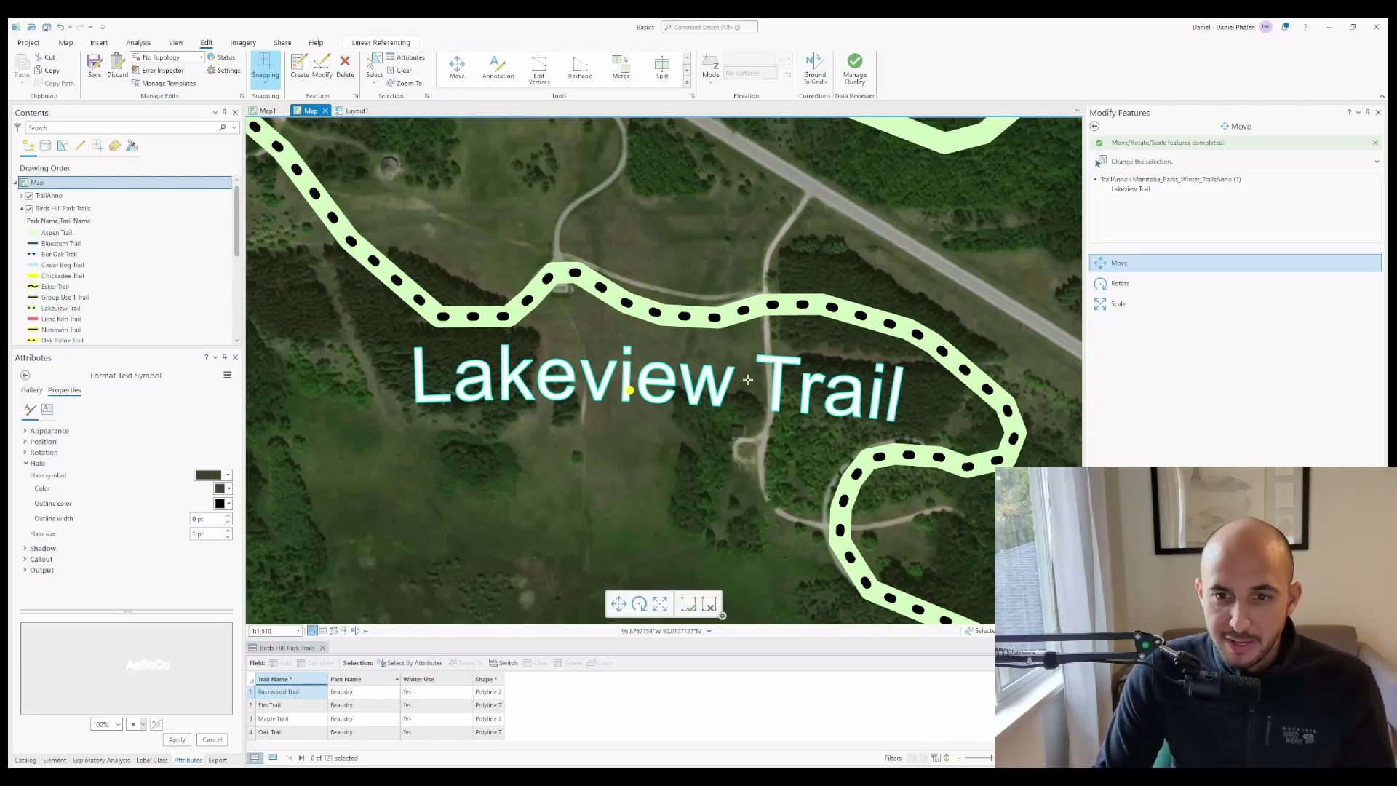
Clear the Lakeview Trail label selection and zoom the map back out.
key(Escape)
scroll(655, 411, down, 3)
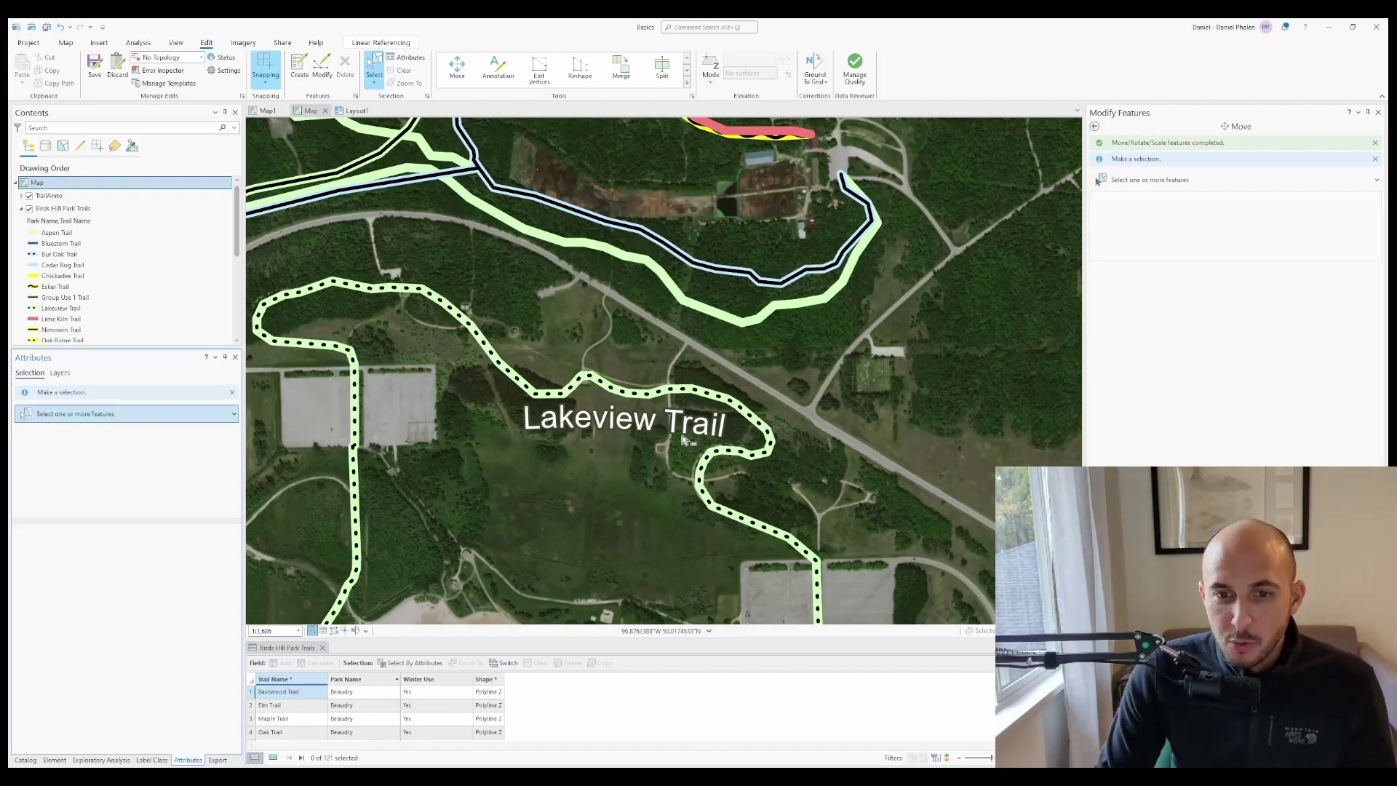
scroll(687, 415, down, 3)
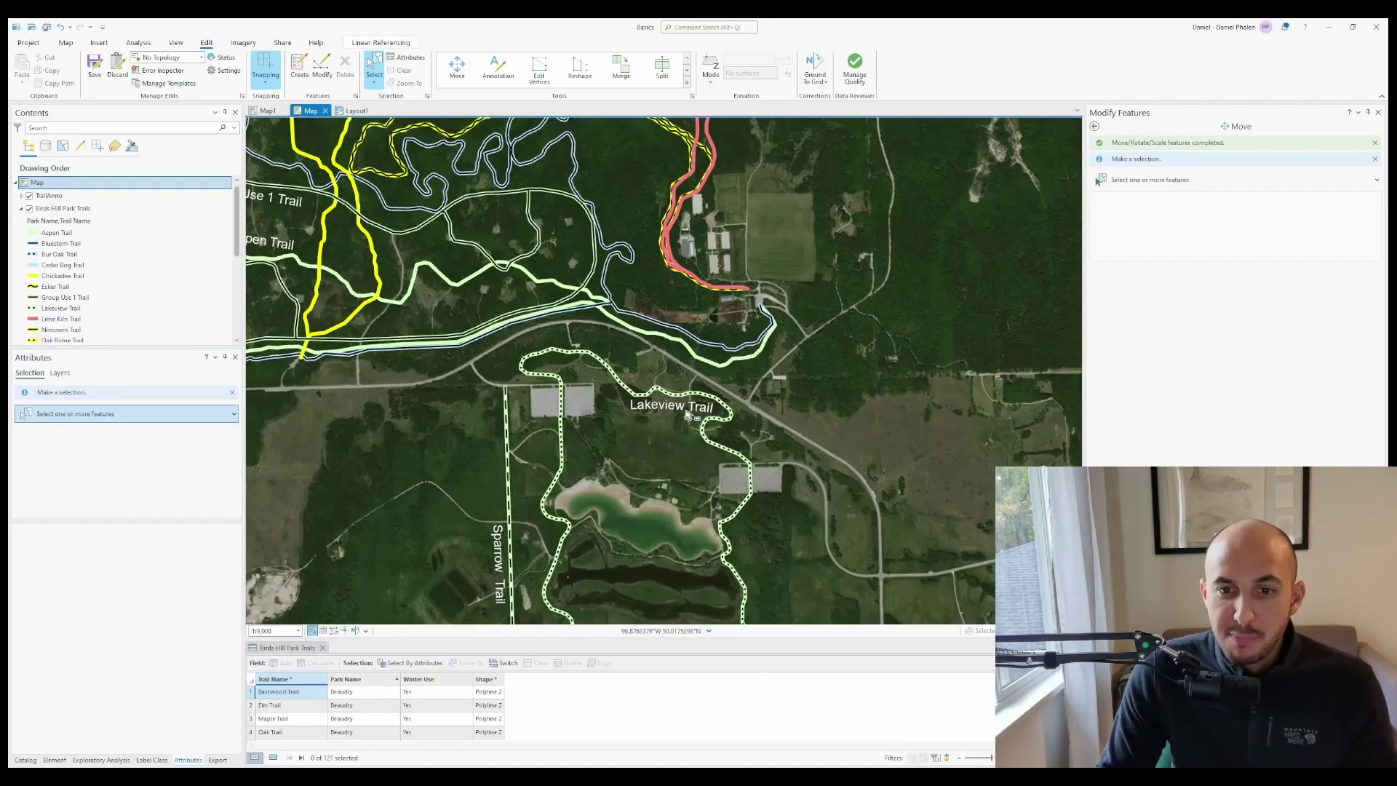